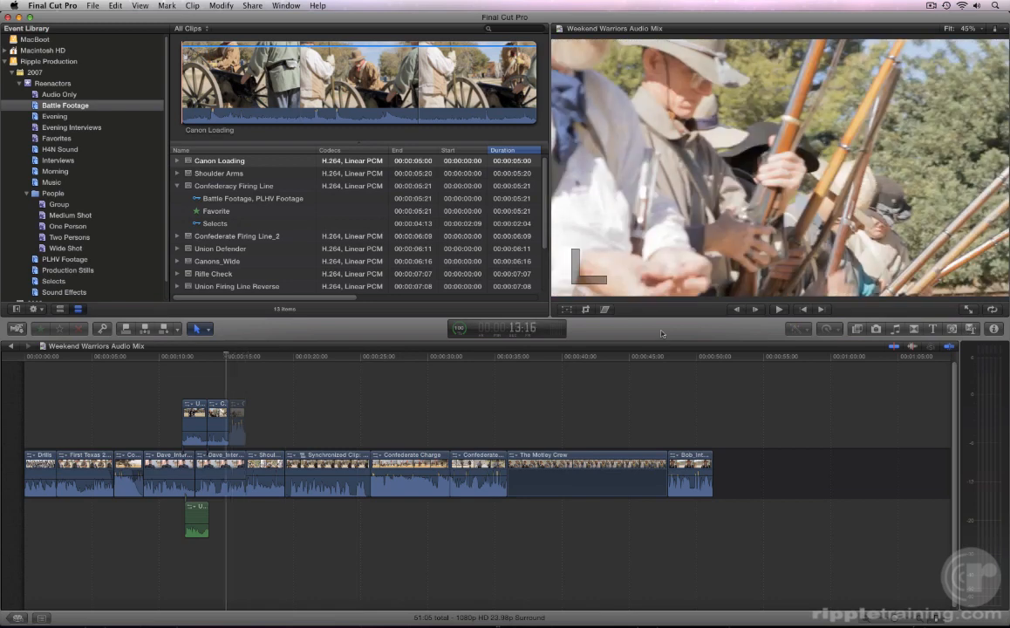
Play the project from the start of the First Texas interview clip to about 6:08
{"action": "key", "text": "Up"}
{"action": "key", "text": "Up"}
{"action": "key", "text": "Up"}
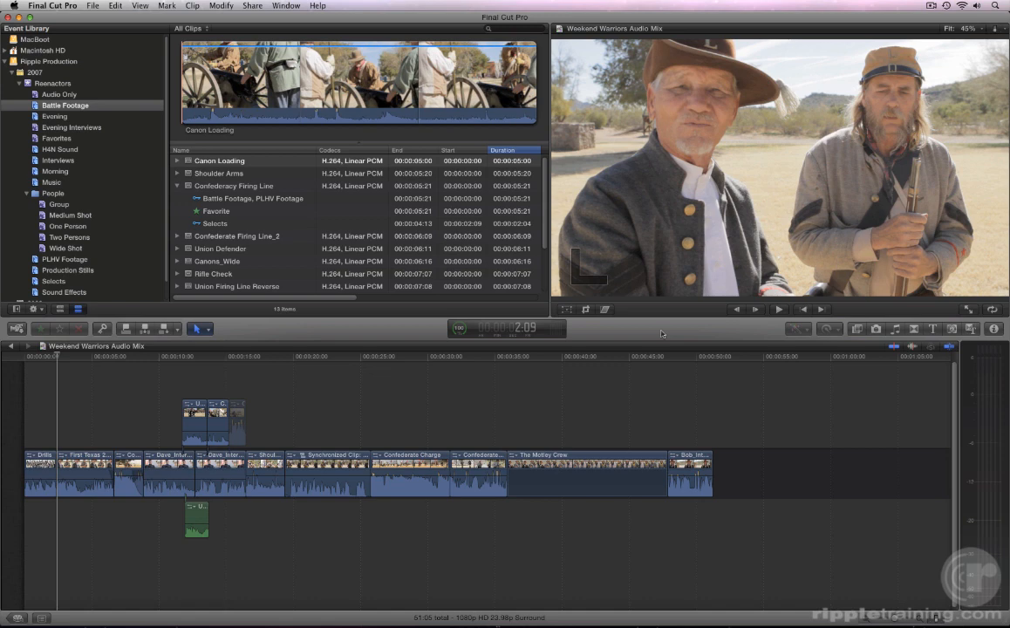
{"action": "key", "text": "space"}
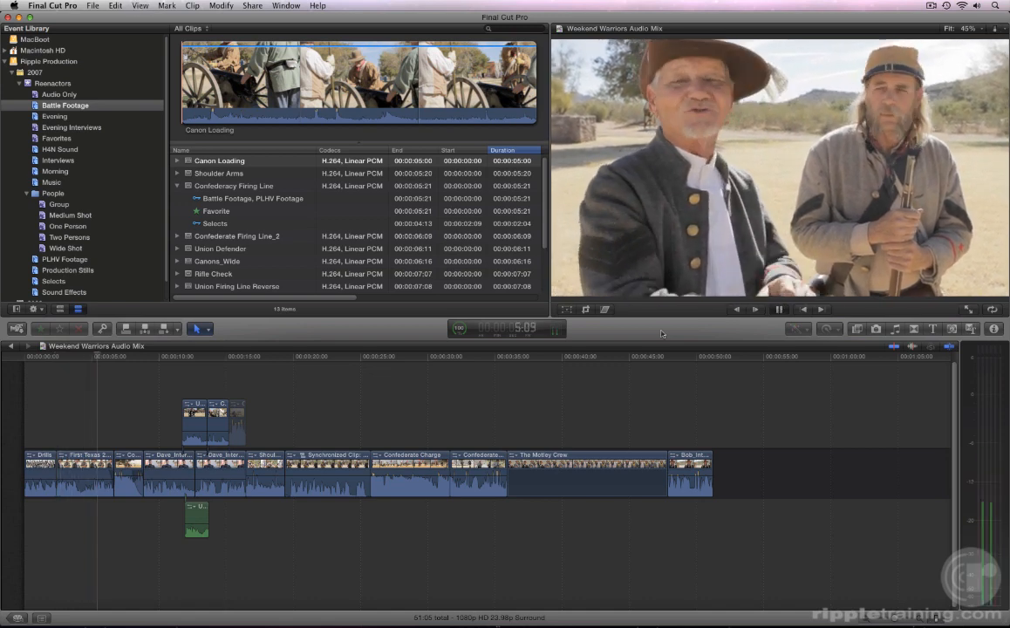
{"action": "key", "text": "space"}
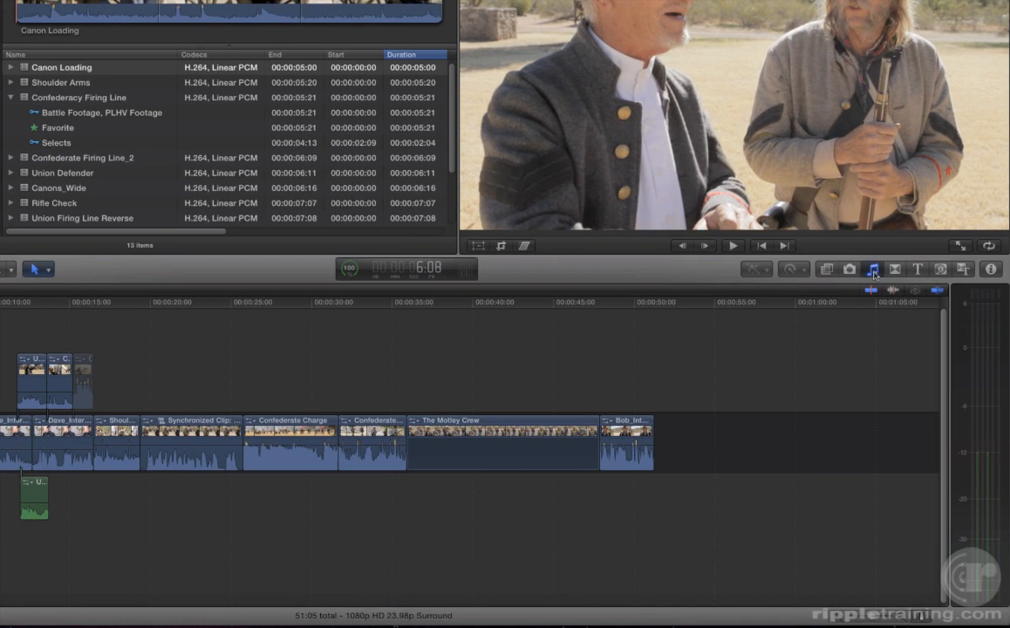
Show the event's Music collection and search the Jingles folder of the Music and Sound library for "medal"
{"action": "left_click", "coordinate": [872, 271]}
{"action": "left_click", "coordinate": [854, 302]}
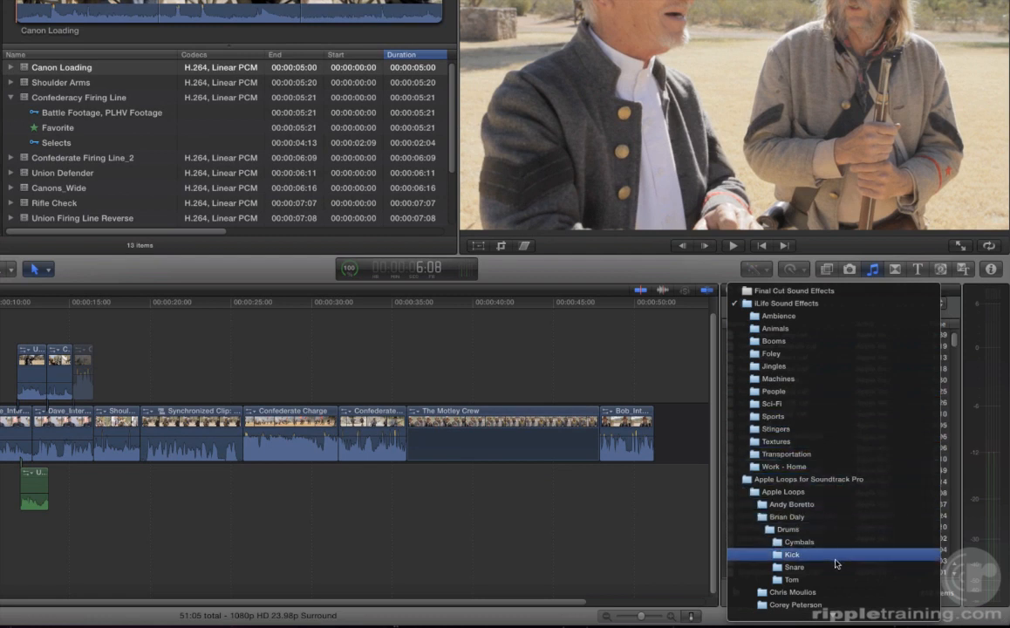
{"action": "left_click", "coordinate": [805, 368]}
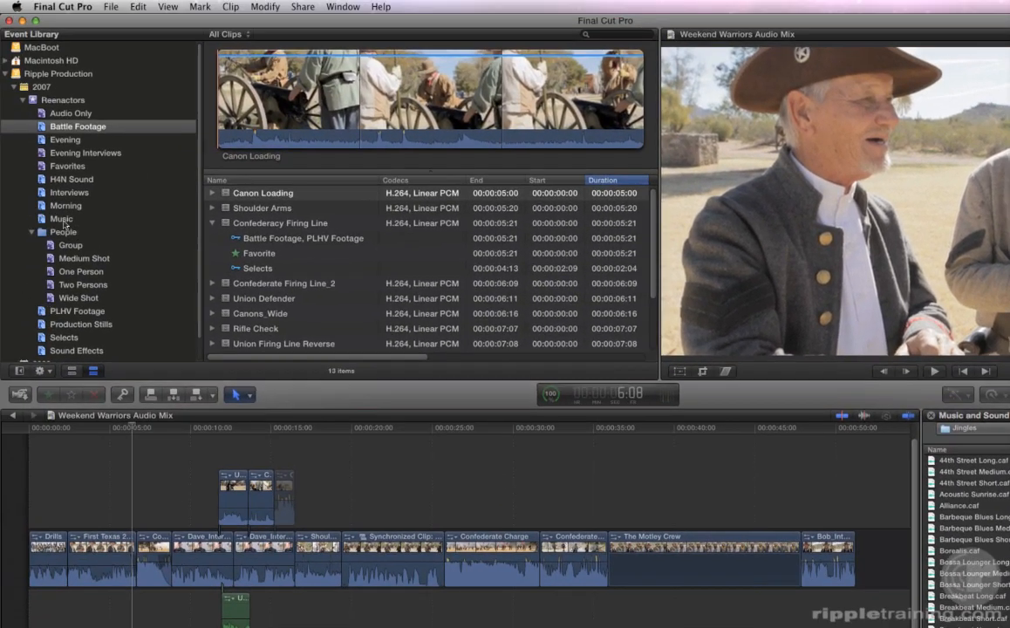
{"action": "left_click", "coordinate": [95, 220]}
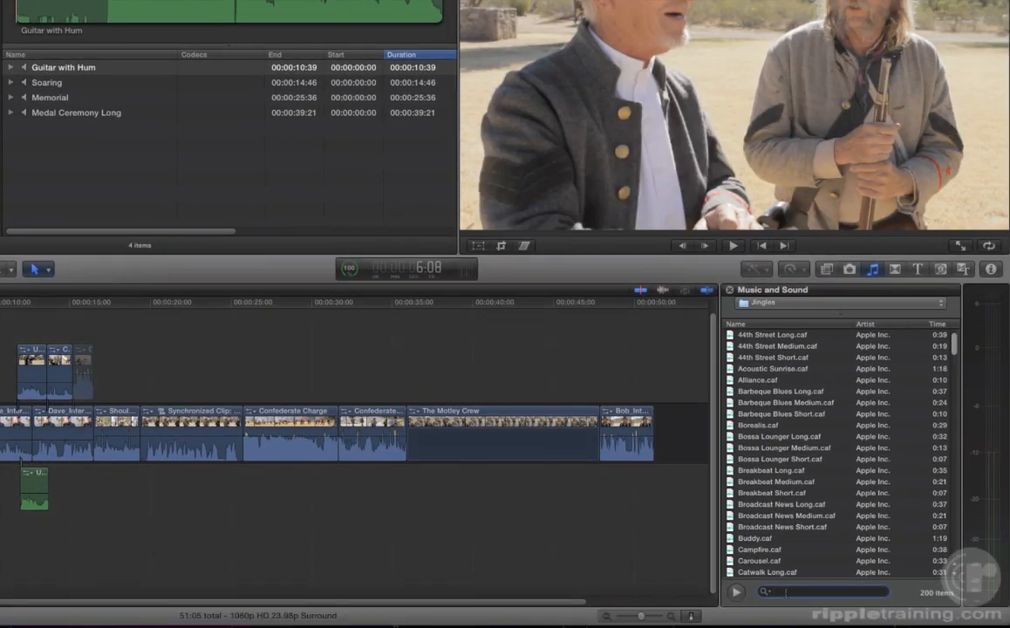
{"action": "type", "text": "medal"}
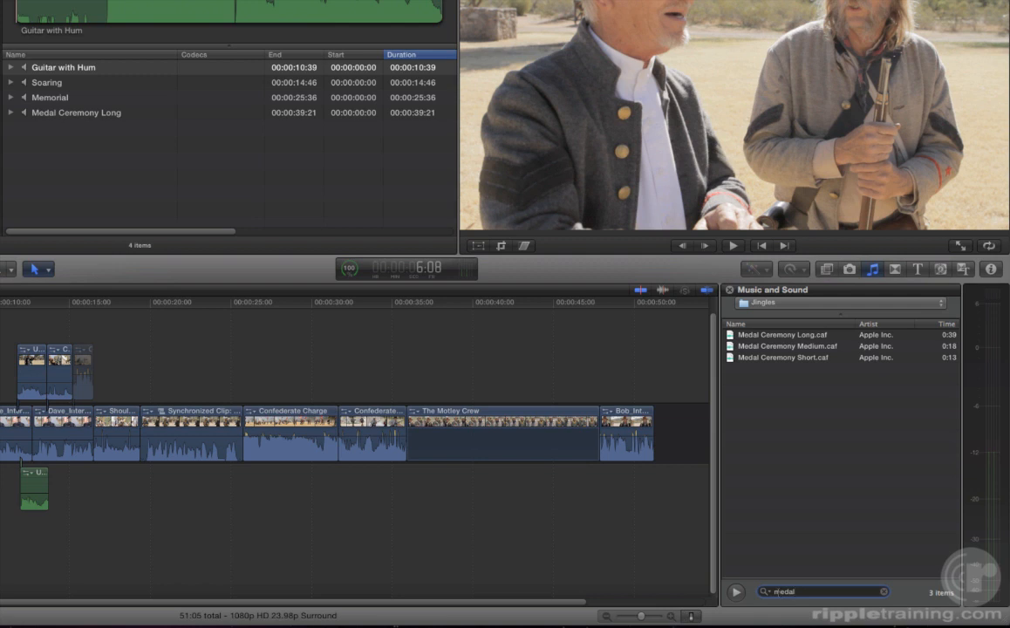
Preview the Medal Ceremony Long.caf track in the Music and Sound library
{"action": "left_click", "coordinate": [757, 338]}
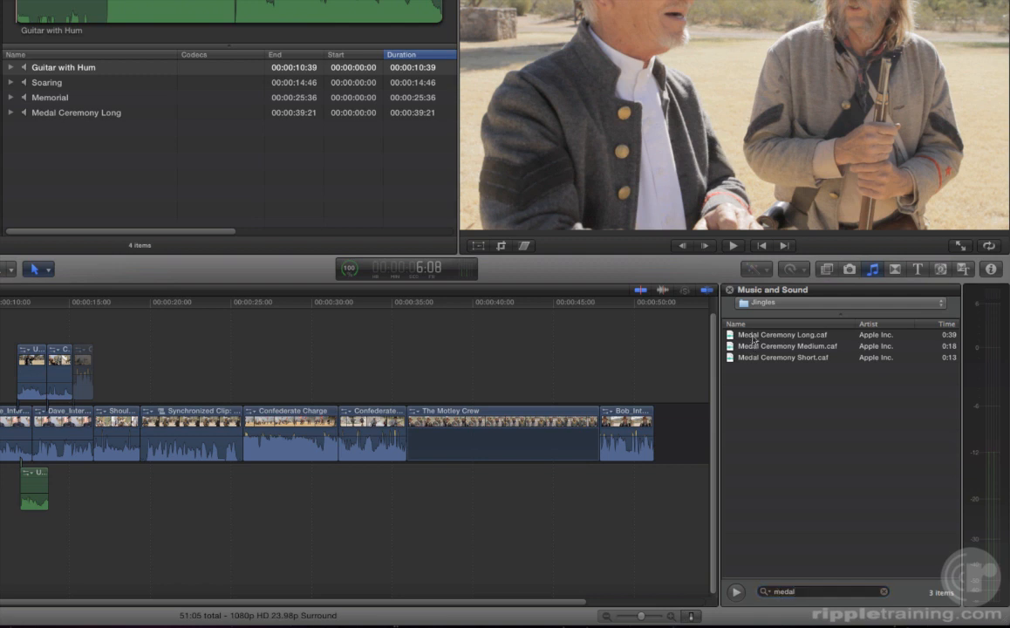
{"action": "left_click", "coordinate": [735, 593]}
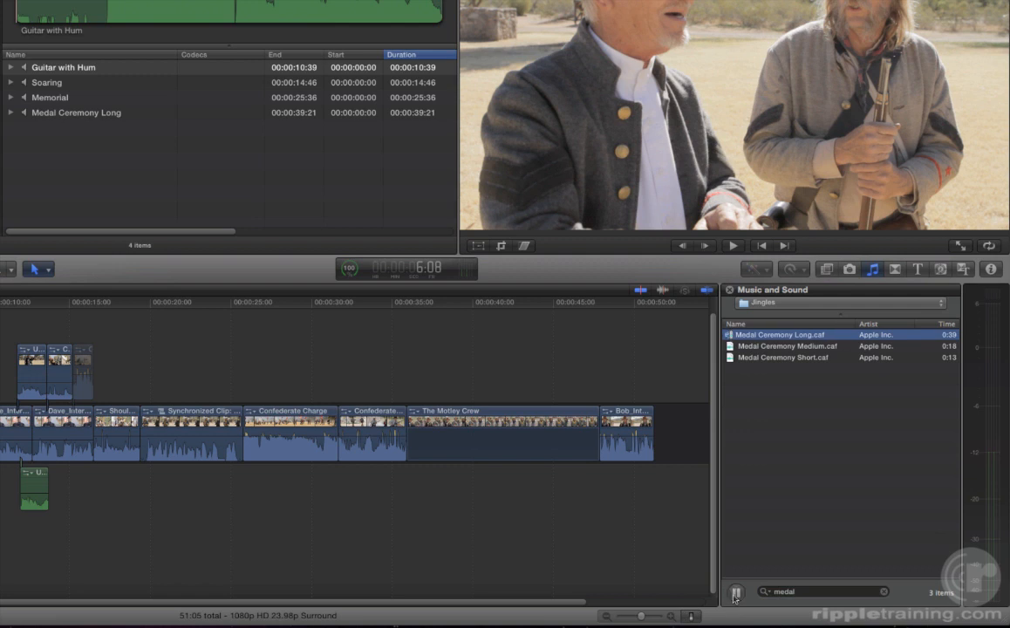
{"action": "left_click", "coordinate": [735, 594]}
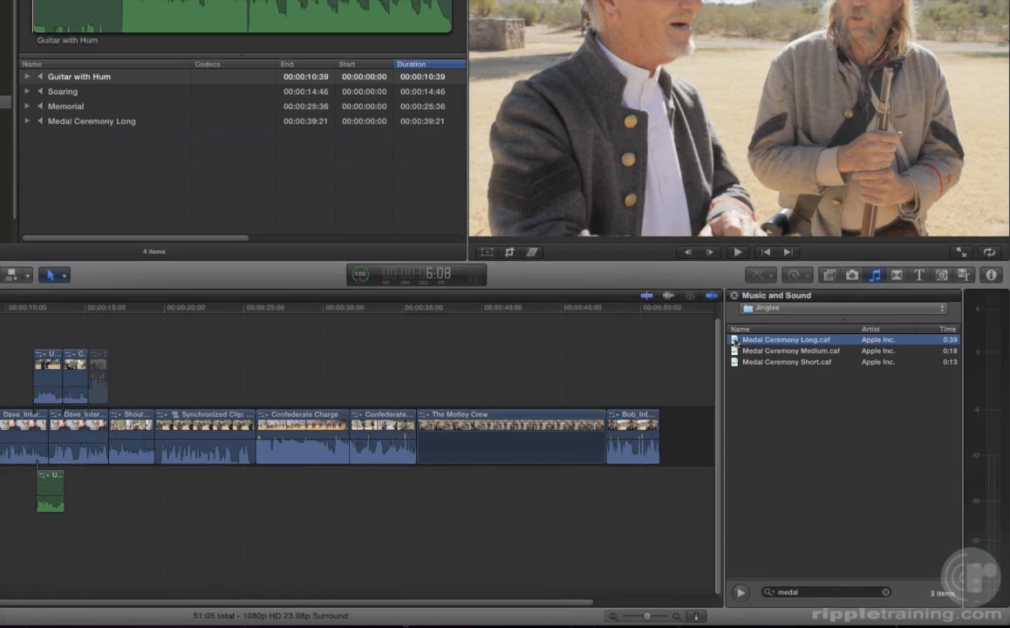
Connect Medal Ceremony Long.caf below the primary storyline at 6:08 and play the mix from just before it
{"action": "left_click_drag", "start_coordinate": [729, 335], "coordinate": [110, 567]}
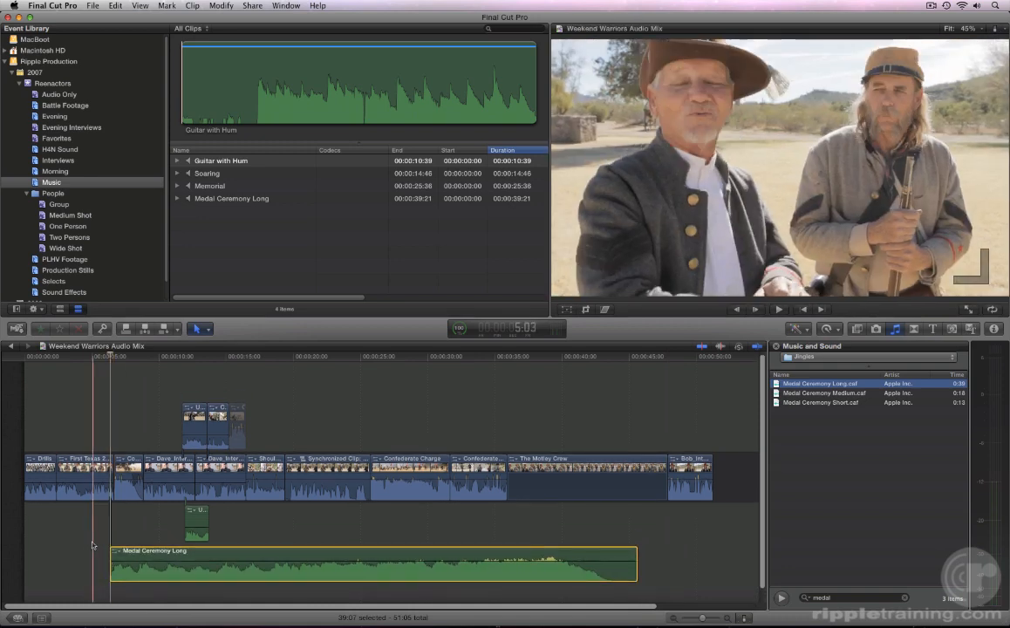
{"action": "left_click", "coordinate": [83, 547]}
{"action": "key", "text": "space"}
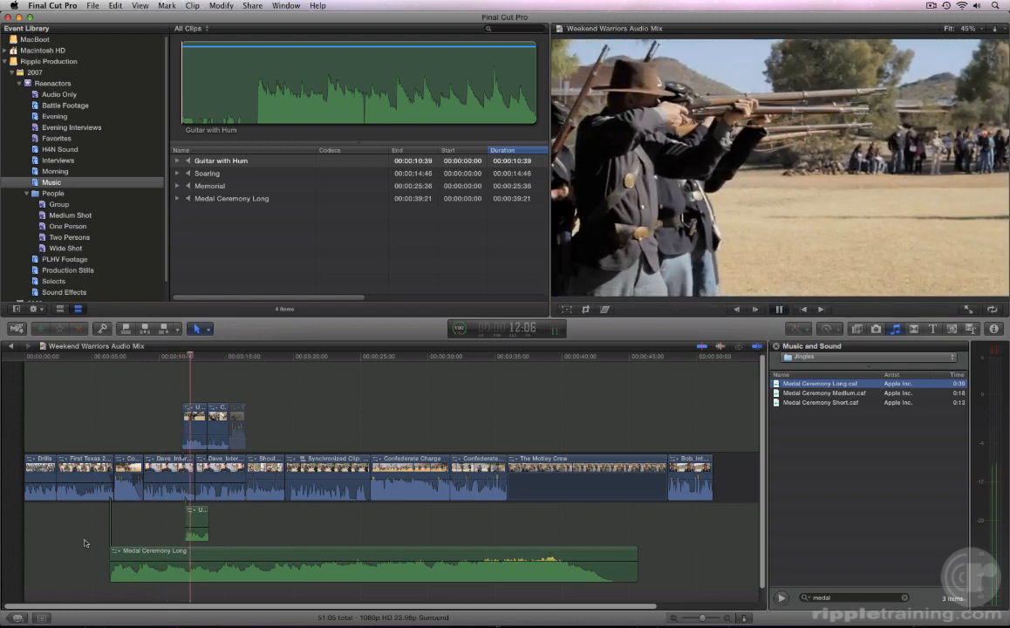
{"action": "key", "text": "space"}
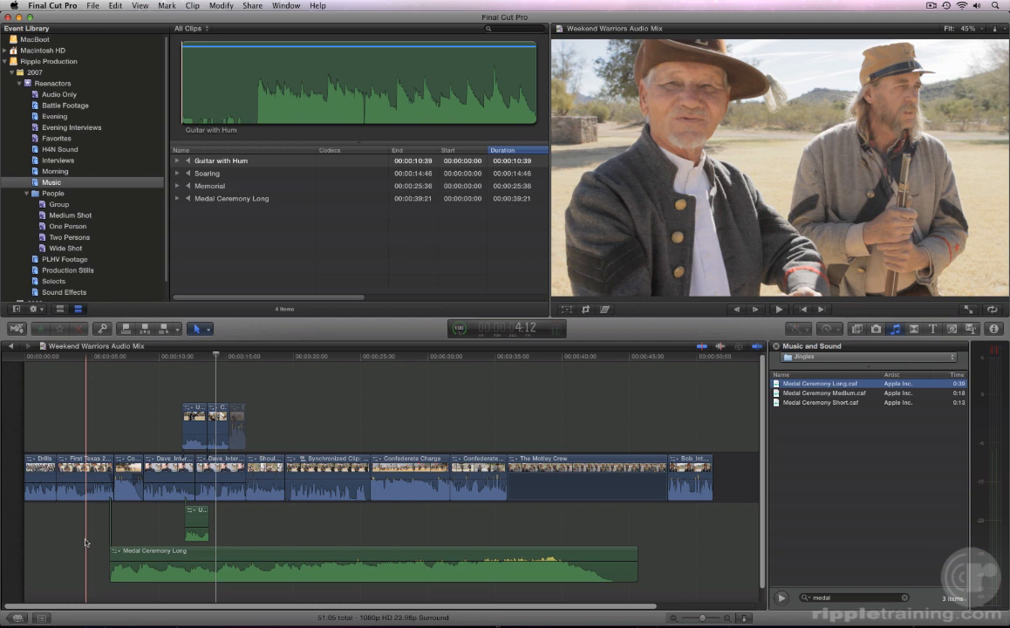
Use Range Selection on the Medal Ceremony Long clip to mark about 18:02, ending where Confederate Charge begins
{"action": "left_click", "coordinate": [208, 329]}
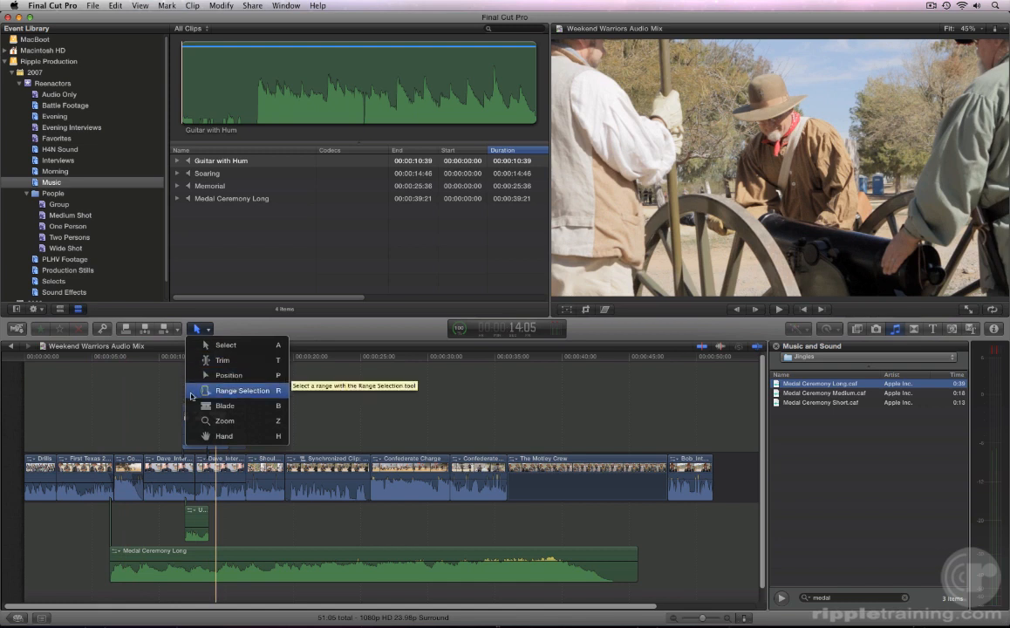
{"action": "left_click", "coordinate": [132, 394]}
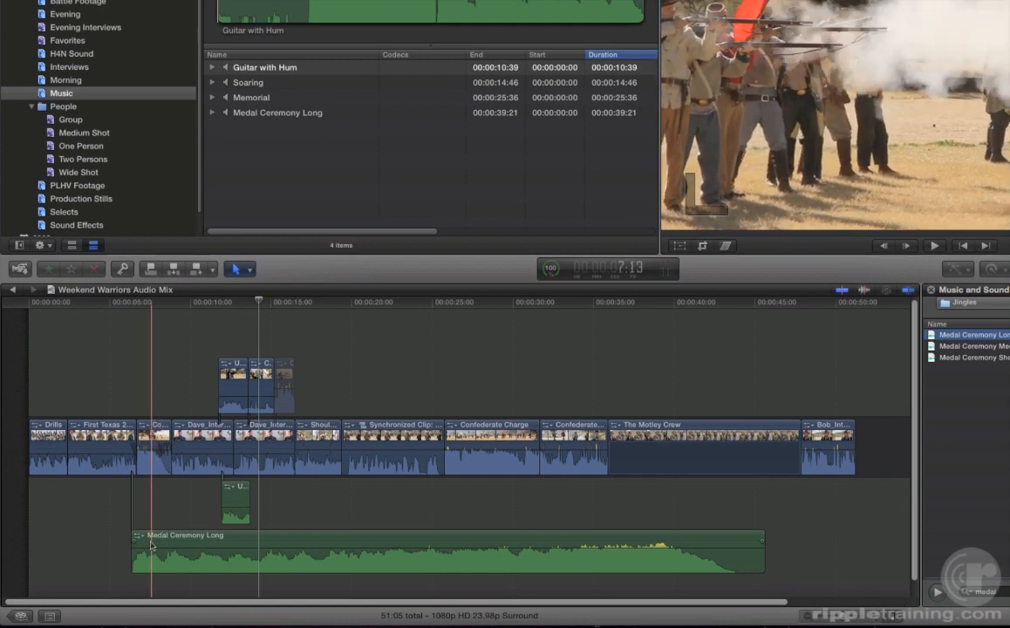
{"action": "key", "text": "r"}
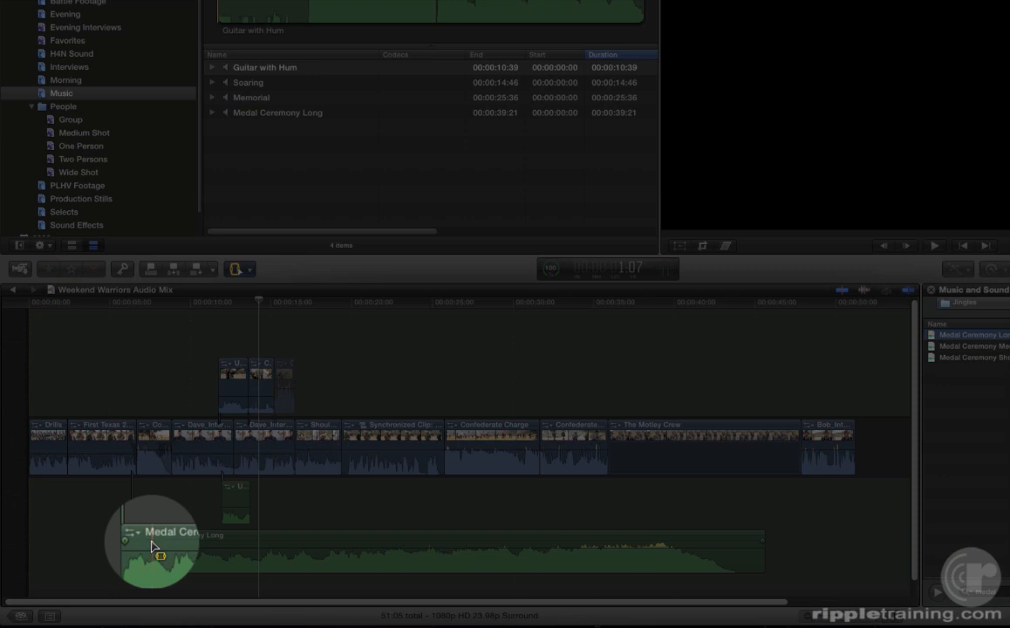
{"action": "left_click_drag", "start_coordinate": [153, 545], "coordinate": [440, 545]}
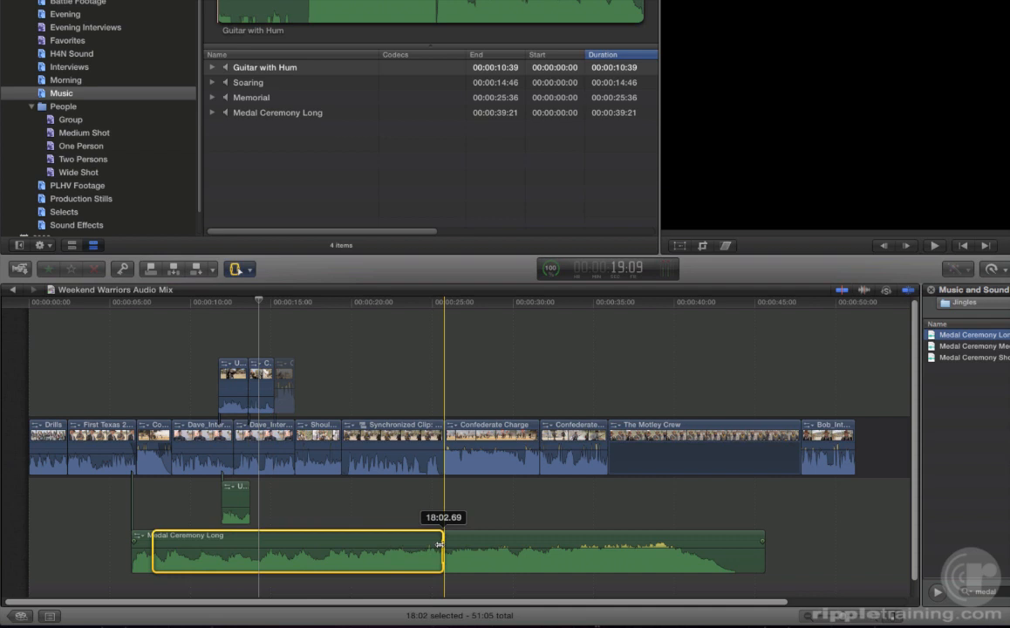
{"action": "left_click_drag", "start_coordinate": [440, 545], "coordinate": [440, 545]}
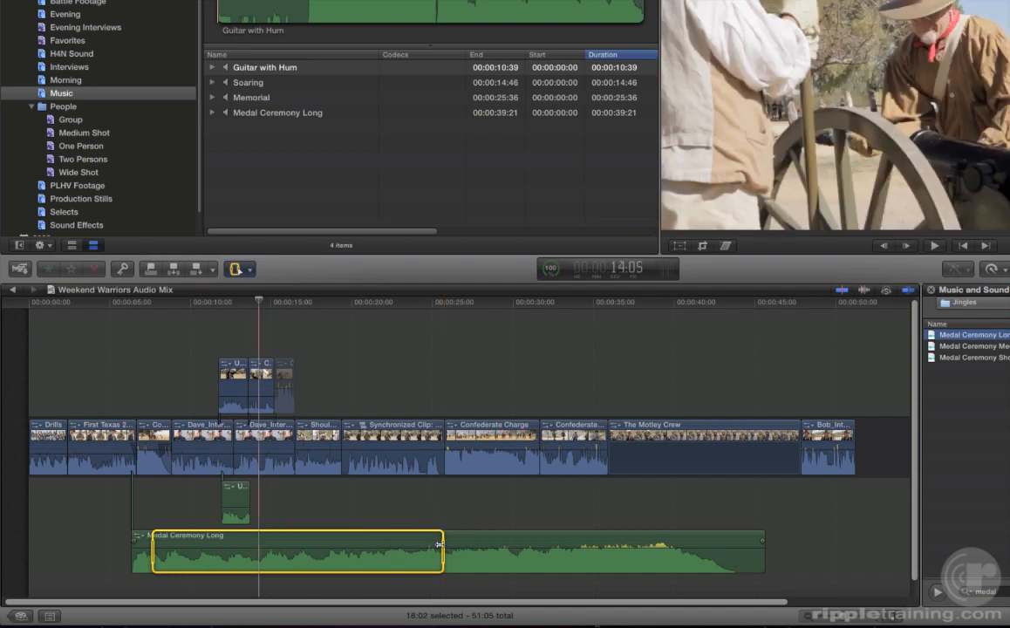
Return to the Select tool, lower the music level within the marked range to -18 dB and play back the mix
{"action": "key", "text": "a"}
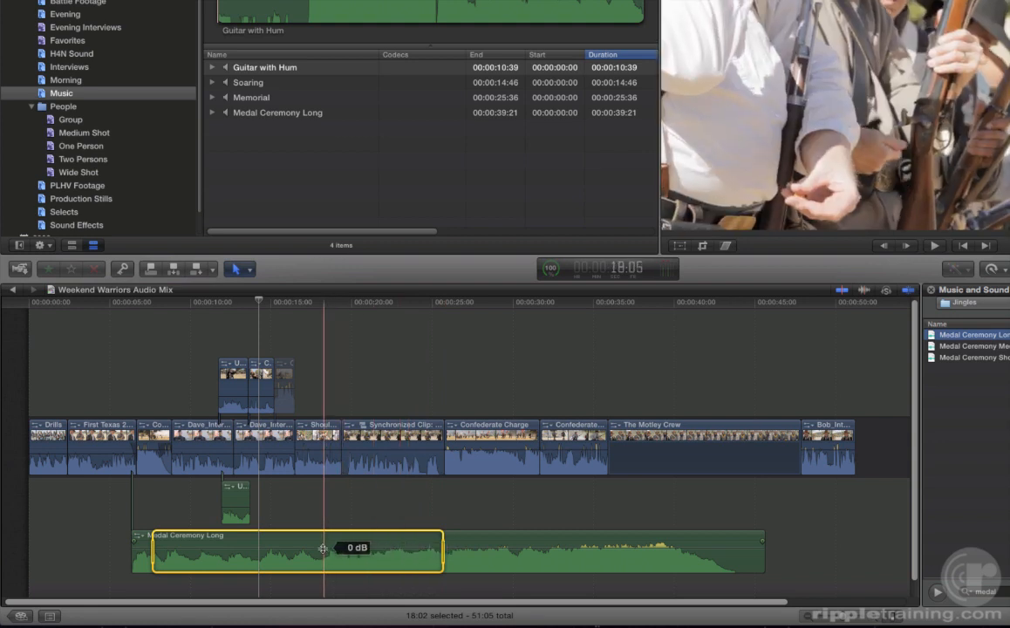
{"action": "left_click_drag", "start_coordinate": [323, 549], "coordinate": [322, 560]}
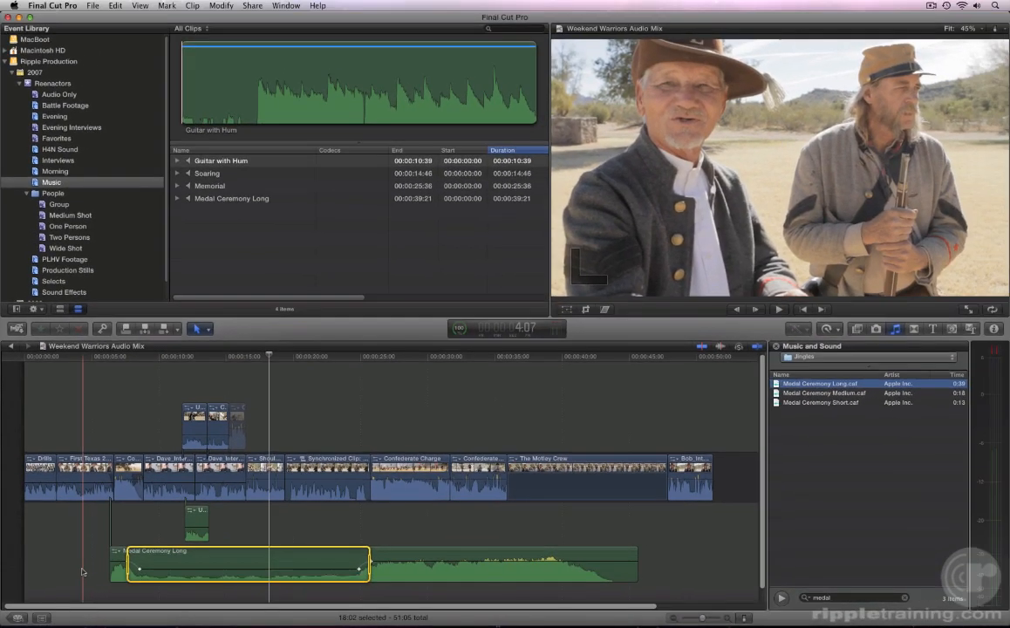
{"action": "left_click", "coordinate": [93, 564]}
{"action": "key", "text": "space"}
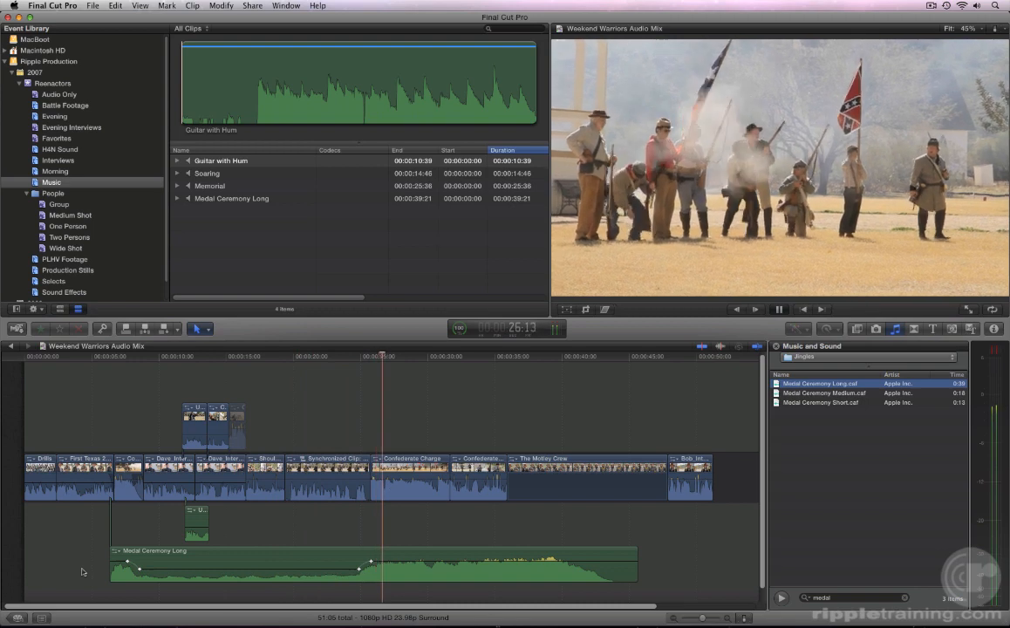
{"action": "key", "text": "space"}
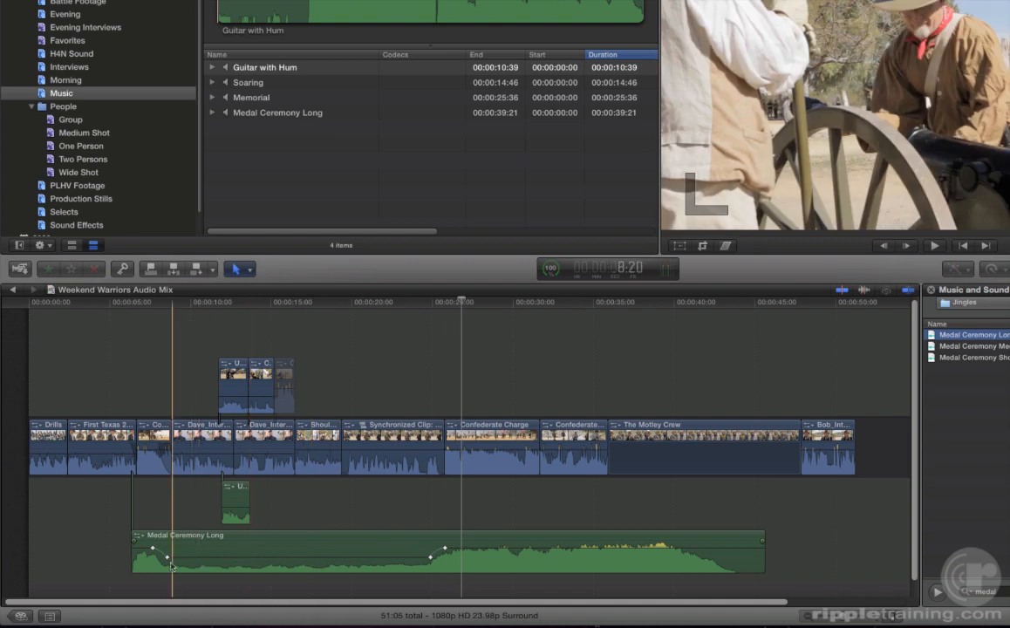
Lengthen the music's fade-down by moving its lower keyframe to about 10:06, and play back the transition
{"action": "left_click", "coordinate": [170, 562]}
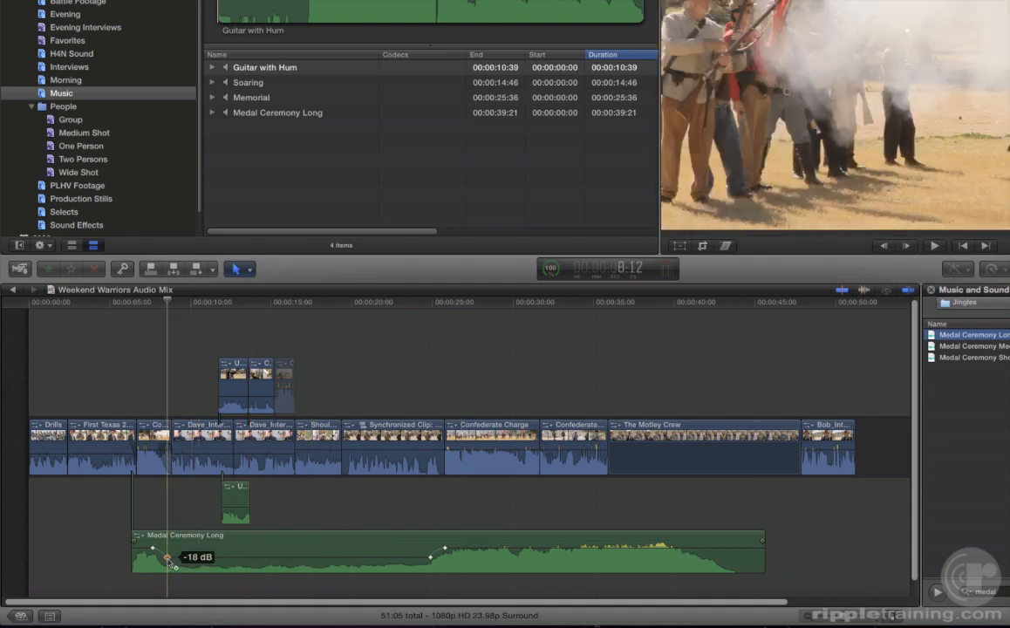
{"action": "left_click_drag", "start_coordinate": [171, 565], "coordinate": [197, 558]}
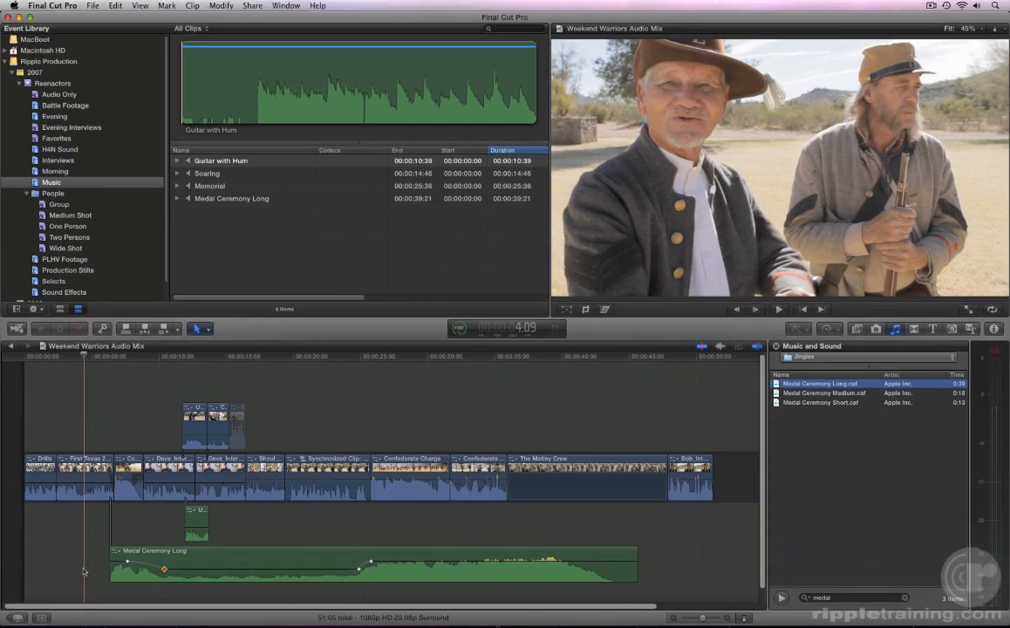
{"action": "key", "text": "space"}
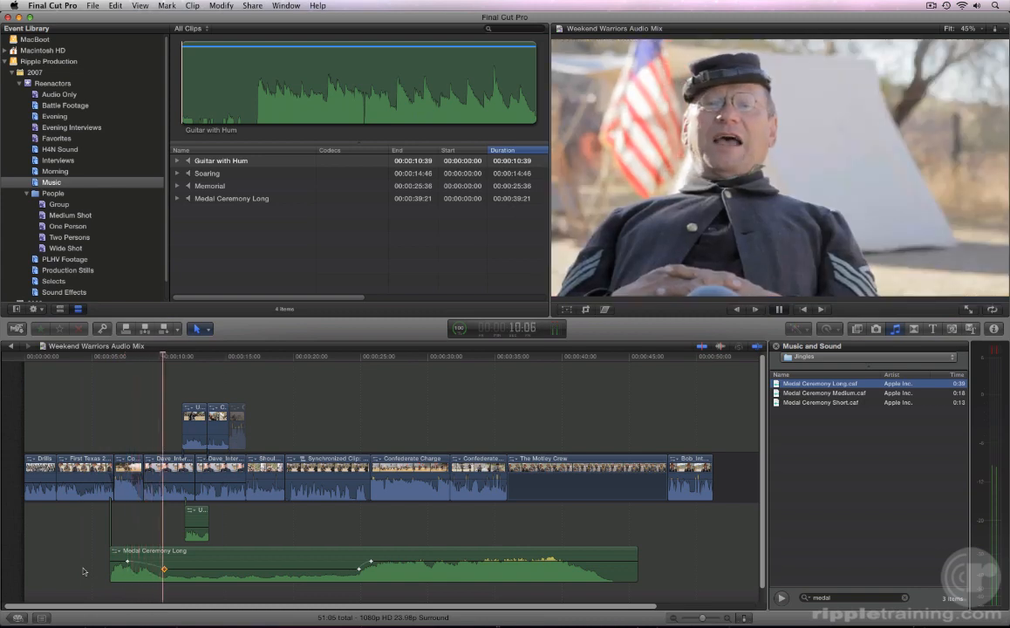
{"action": "key", "text": "space"}
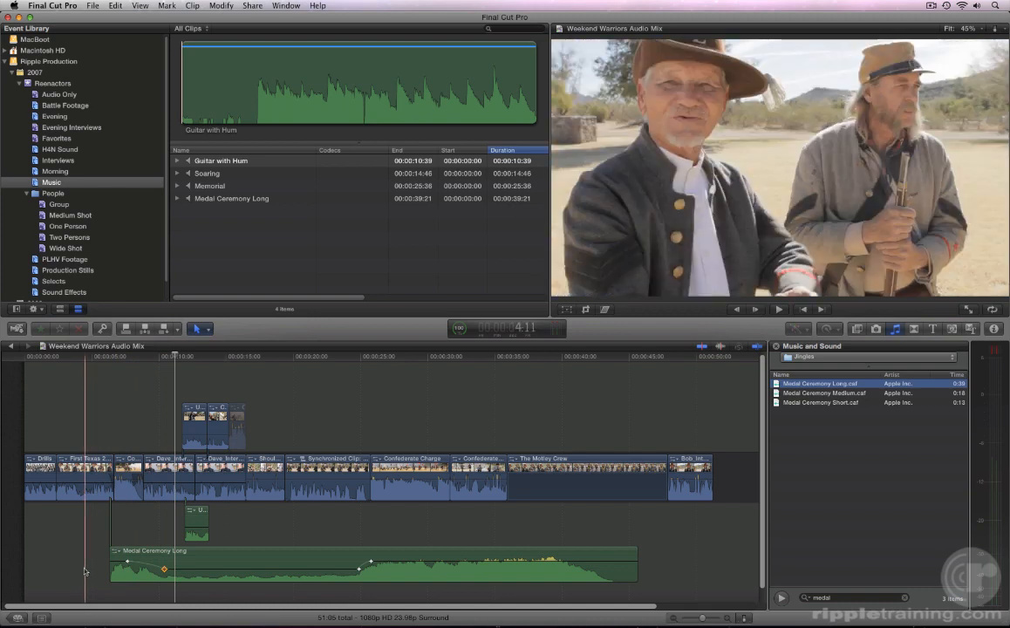
Move the lower fade-down keyframe back close to the first keyframe and delete the 0 dB keyframe ending the fade-up
{"action": "left_click_drag", "start_coordinate": [163, 569], "coordinate": [132, 568]}
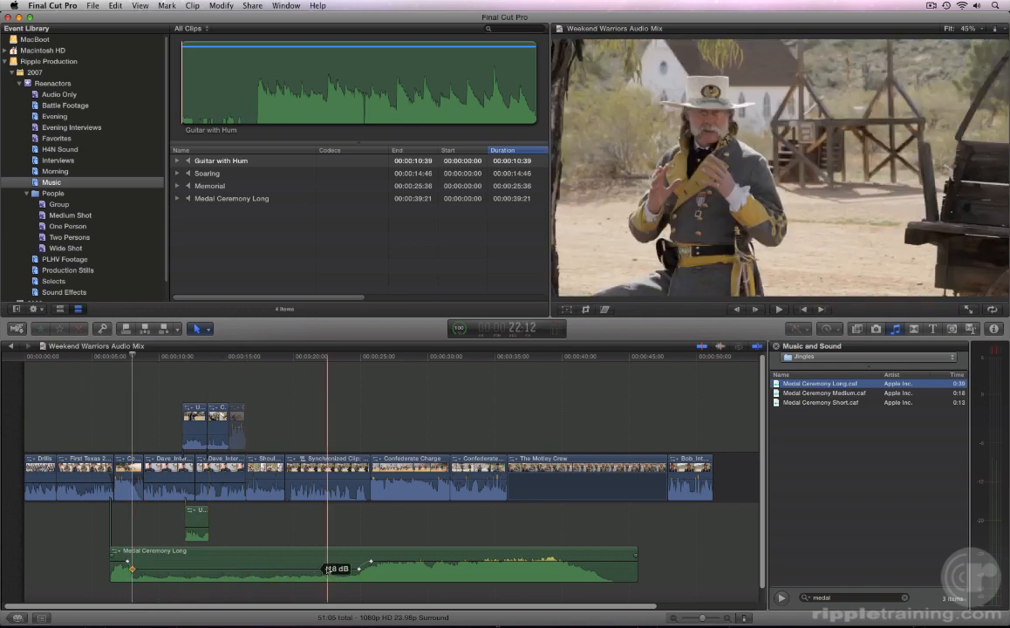
{"action": "left_click", "coordinate": [371, 564]}
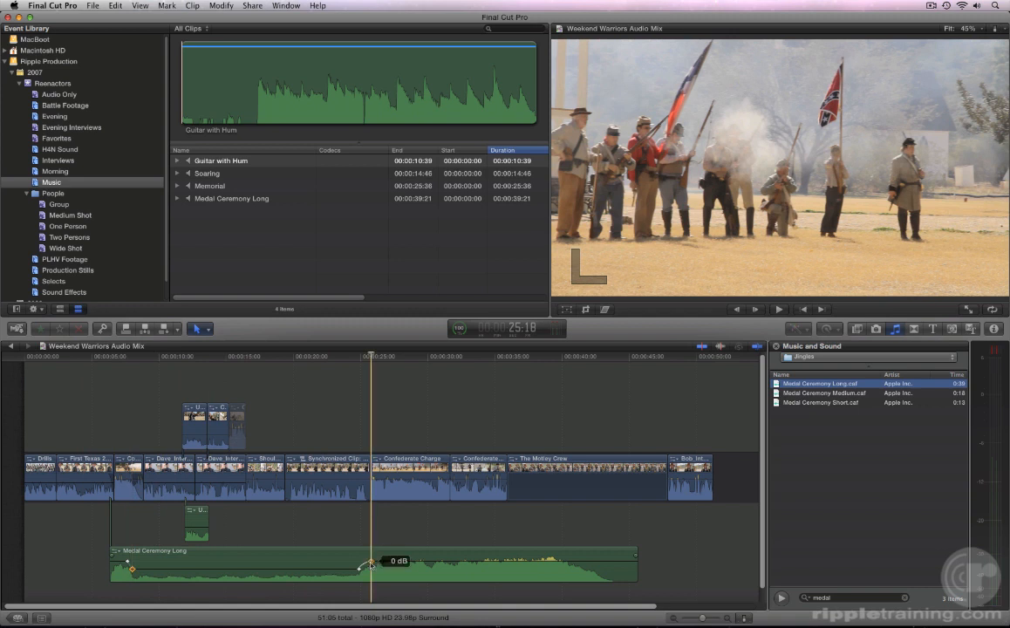
{"action": "key", "text": "Delete"}
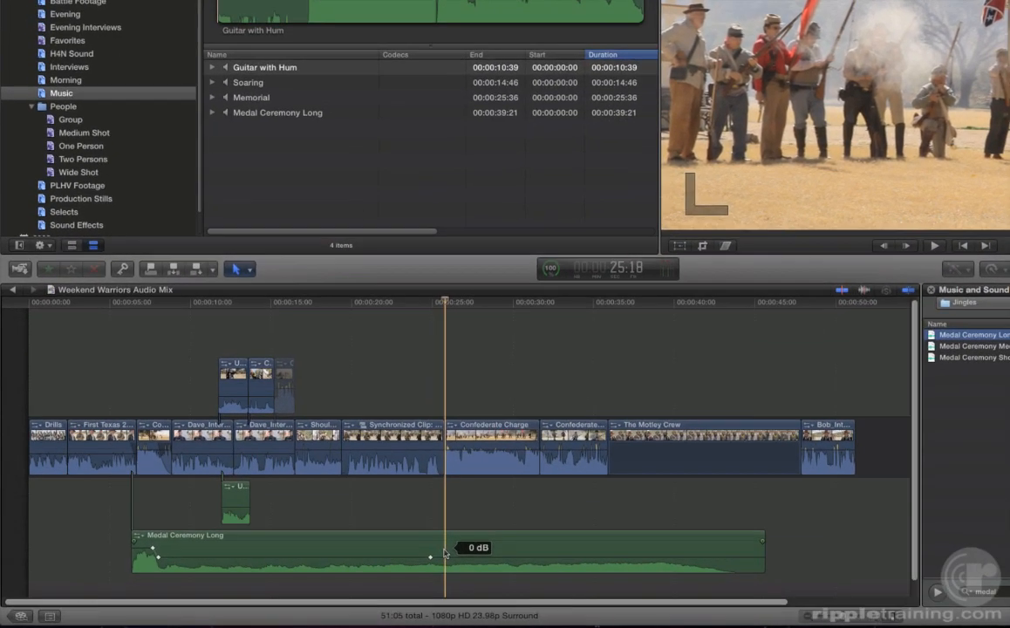
Add a keyframe to the music's volume line at about 25:17 and raise it slightly above -18 dB
{"action": "left_click_drag", "start_coordinate": [442, 553], "coordinate": [440, 559]}
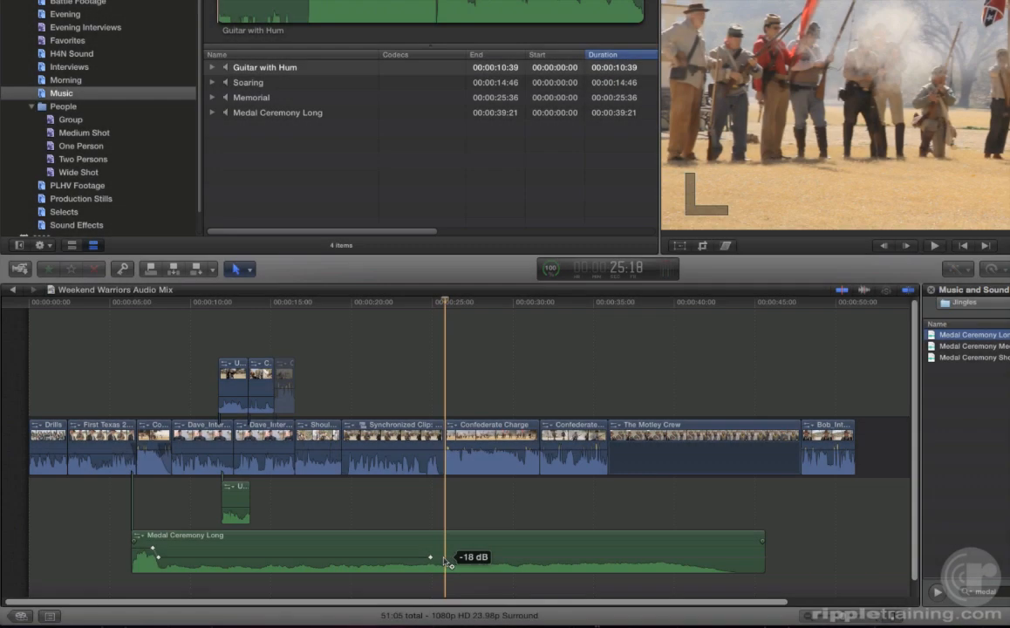
{"action": "left_click", "coordinate": [444, 558], "text": "alt"}
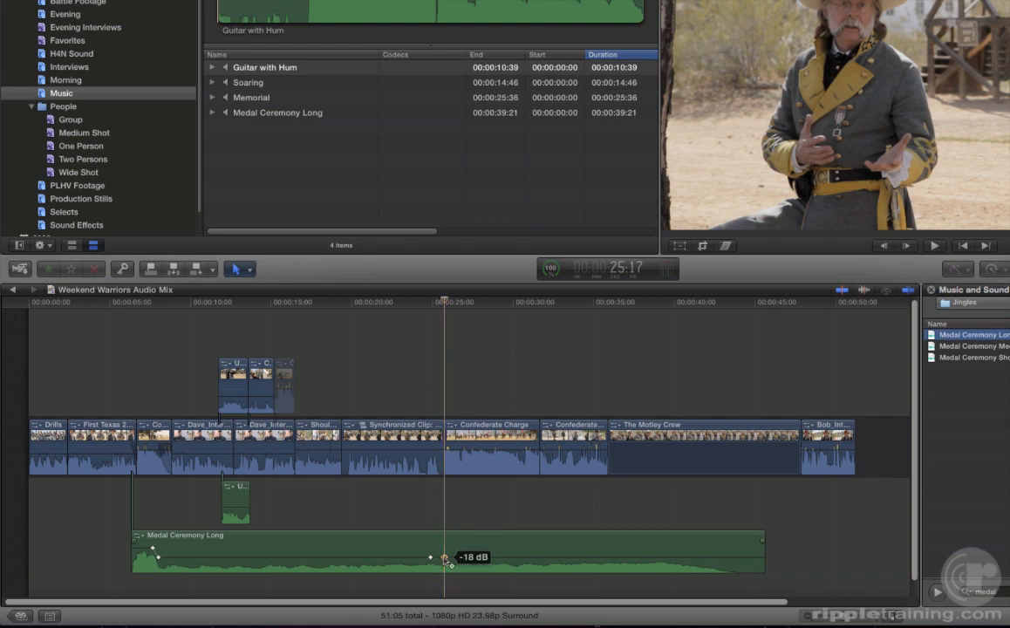
{"action": "left_click_drag", "start_coordinate": [444, 558], "coordinate": [446, 562]}
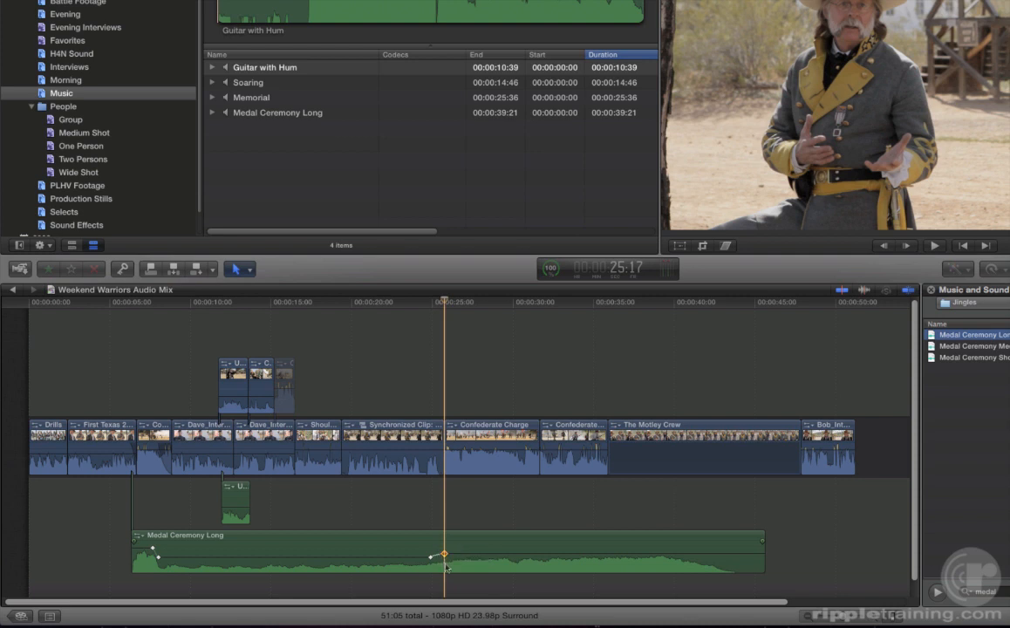
Trim the end of the Medal Ceremony Long clip to the playhead at 25:18
{"action": "key", "text": "l"}
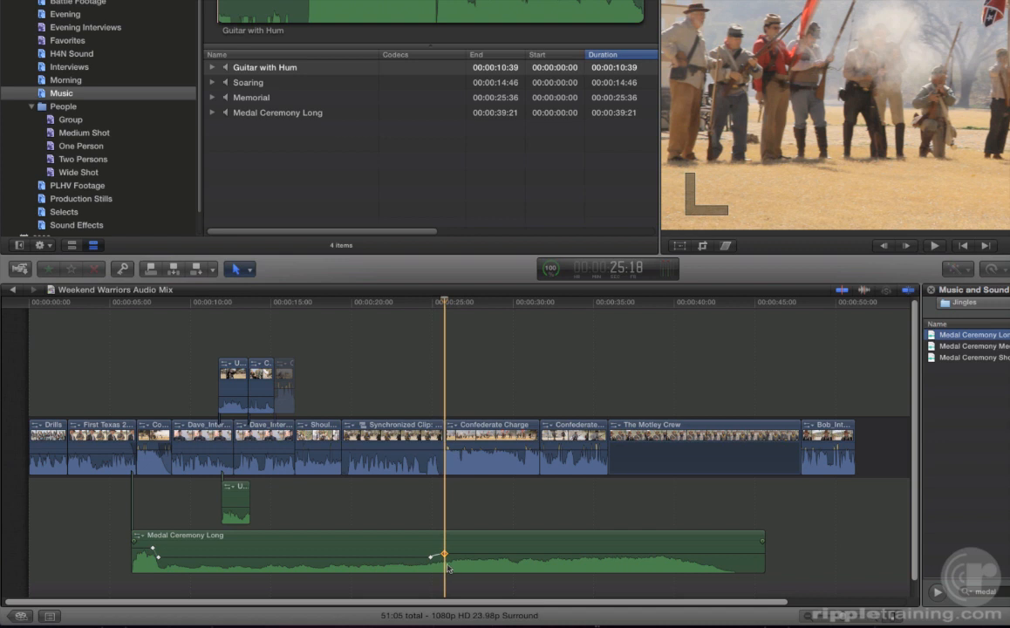
{"action": "left_click", "coordinate": [447, 569]}
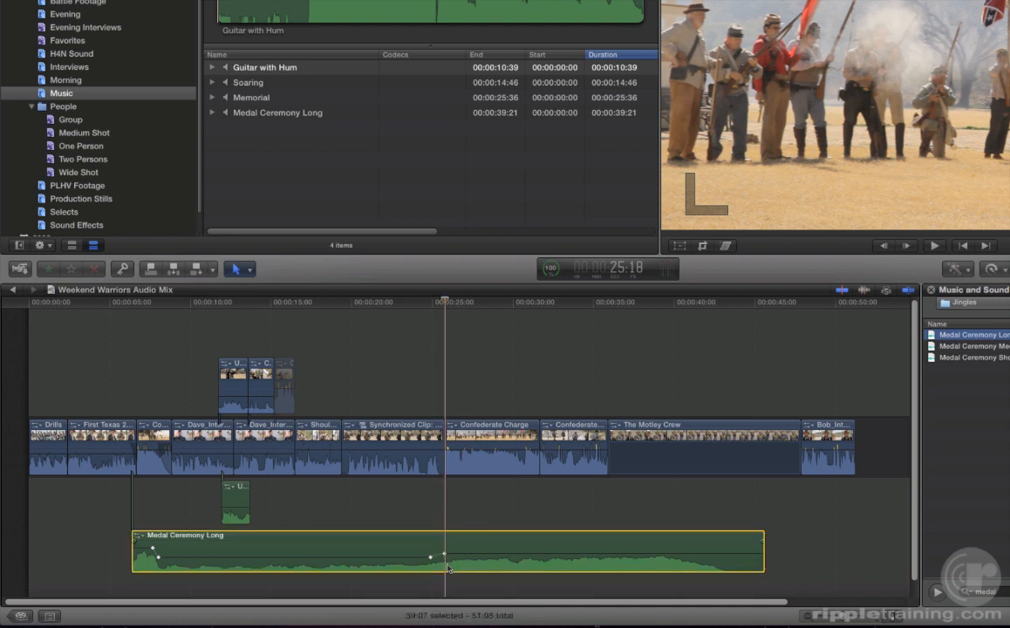
{"action": "key", "text": "alt+bracketright"}
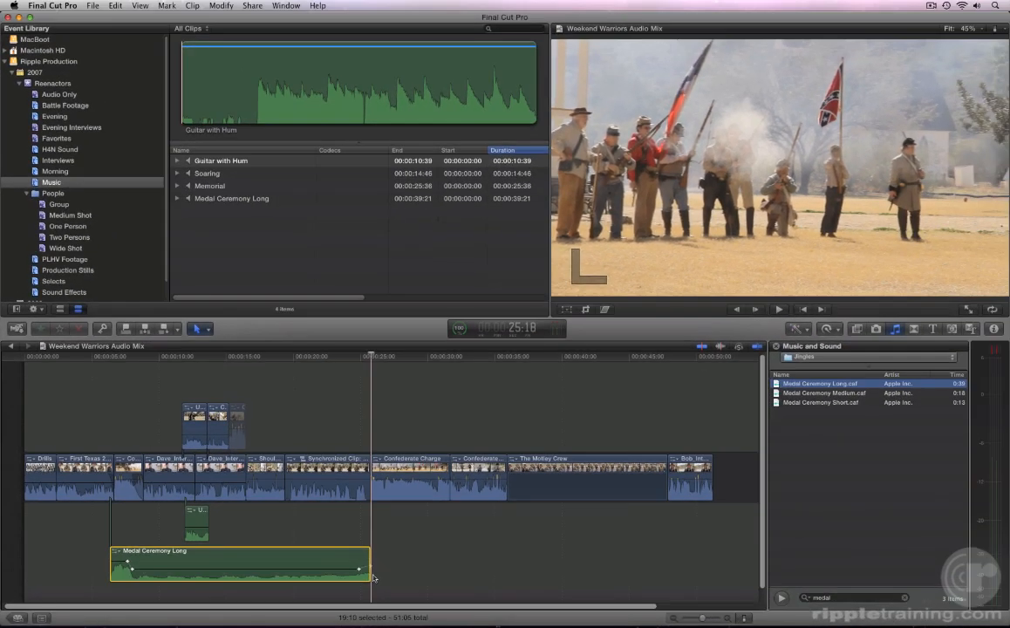
Play back the edit from the end of the Medal Ceremony Long music into the Confederate Charge clip
{"action": "key", "text": "space"}
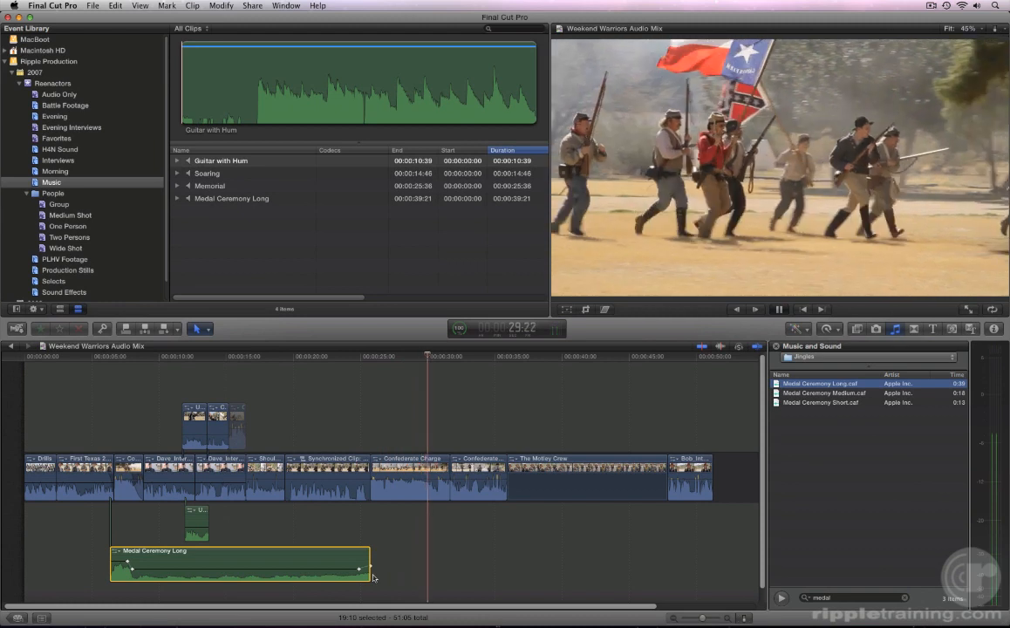
{"action": "key", "text": "space"}
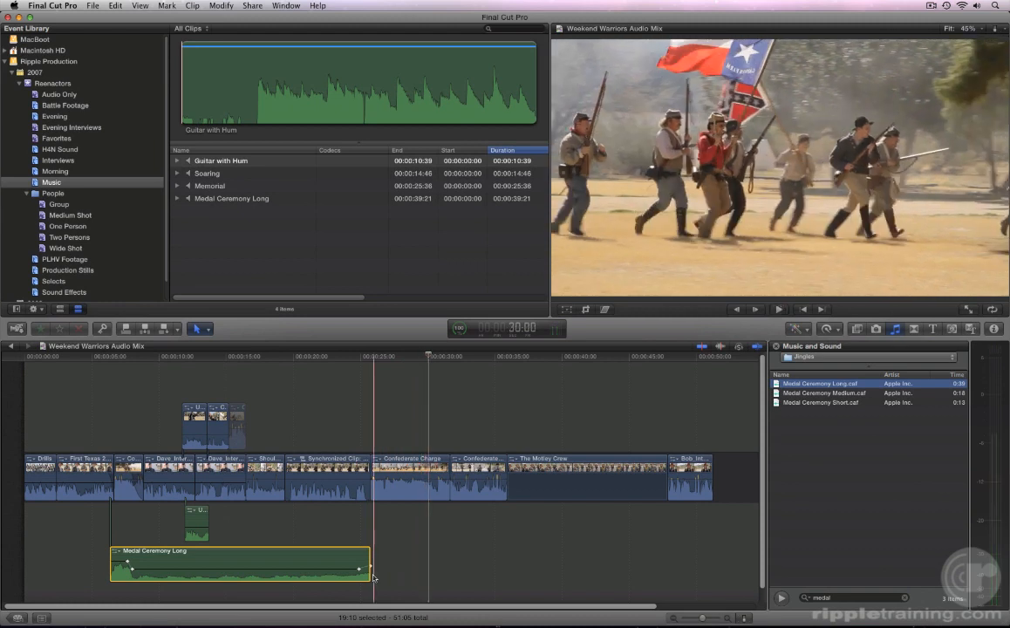
Search the Music and Sound library for "mem" and connect Memorial.caf beneath the start of Confederate Charge at 25:18
{"action": "key", "text": "z"}
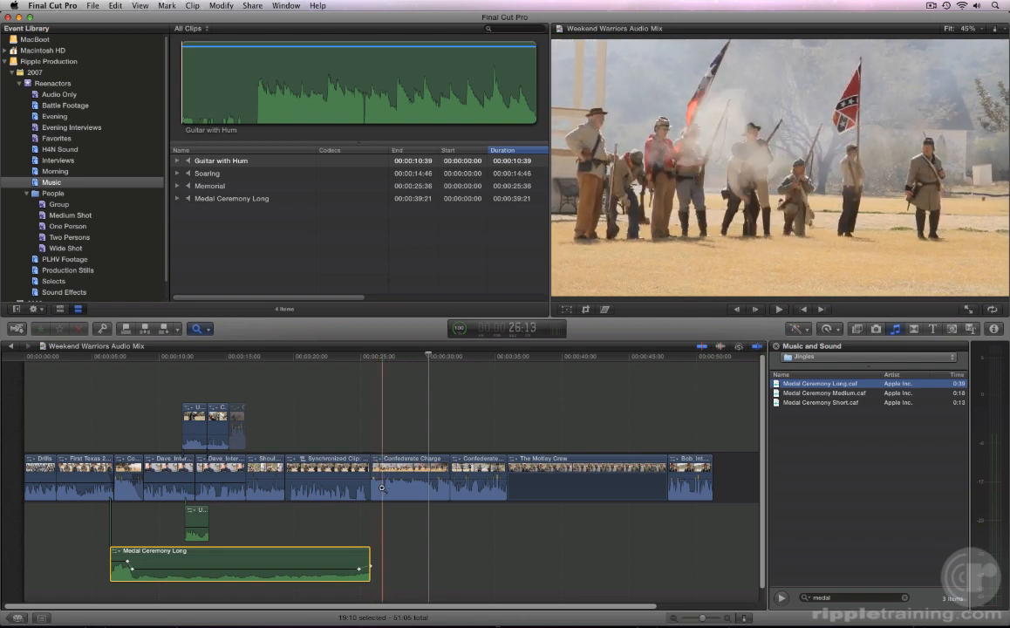
{"action": "left_click", "coordinate": [381, 488]}
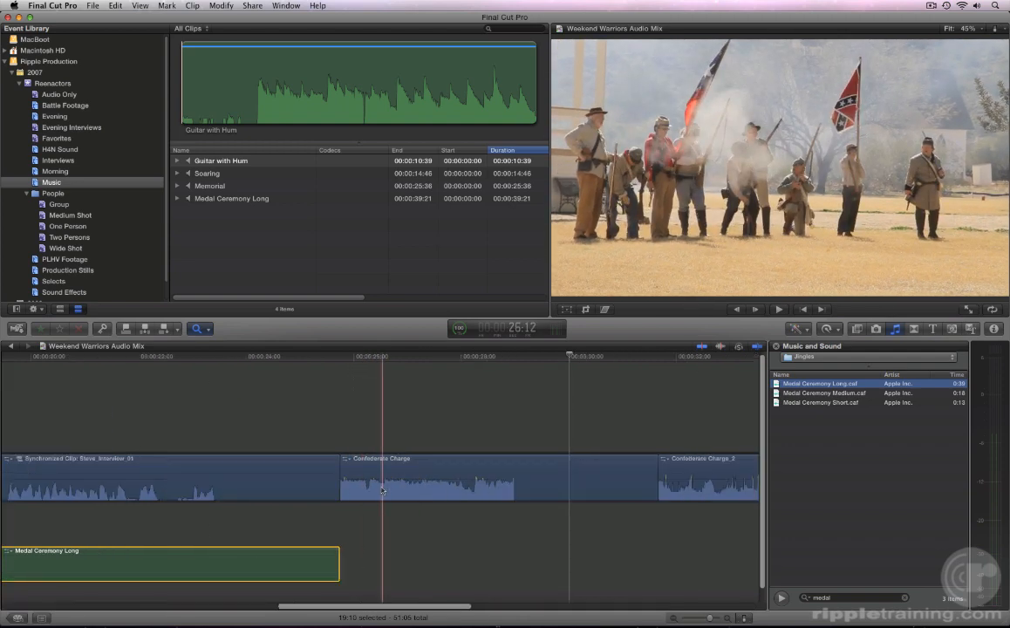
{"action": "key", "text": "a"}
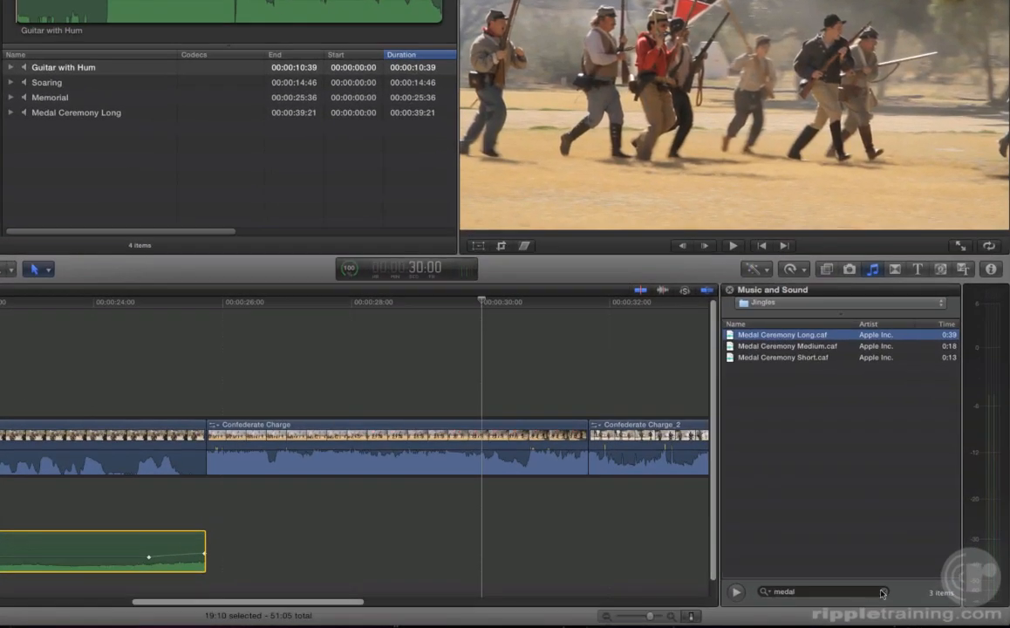
{"action": "left_click", "coordinate": [884, 592]}
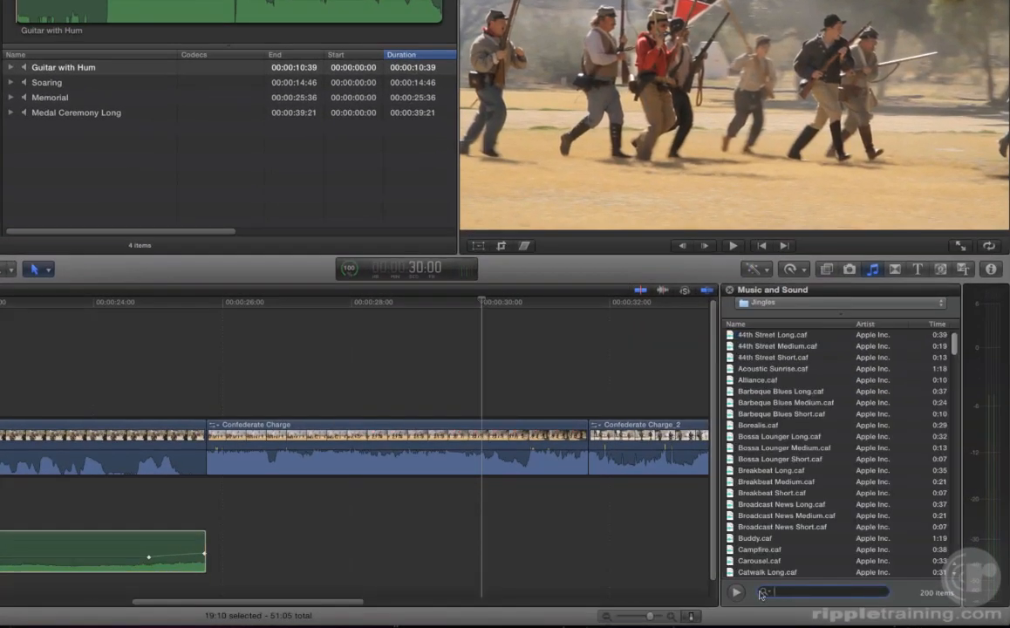
{"action": "type", "text": "mem"}
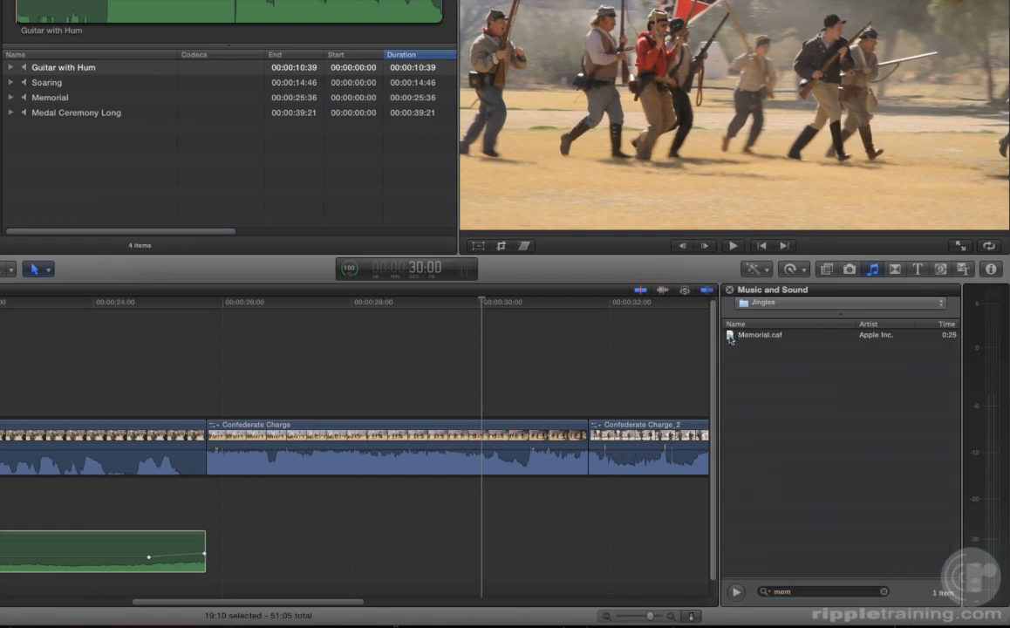
{"action": "left_click_drag", "start_coordinate": [730, 336], "coordinate": [208, 555]}
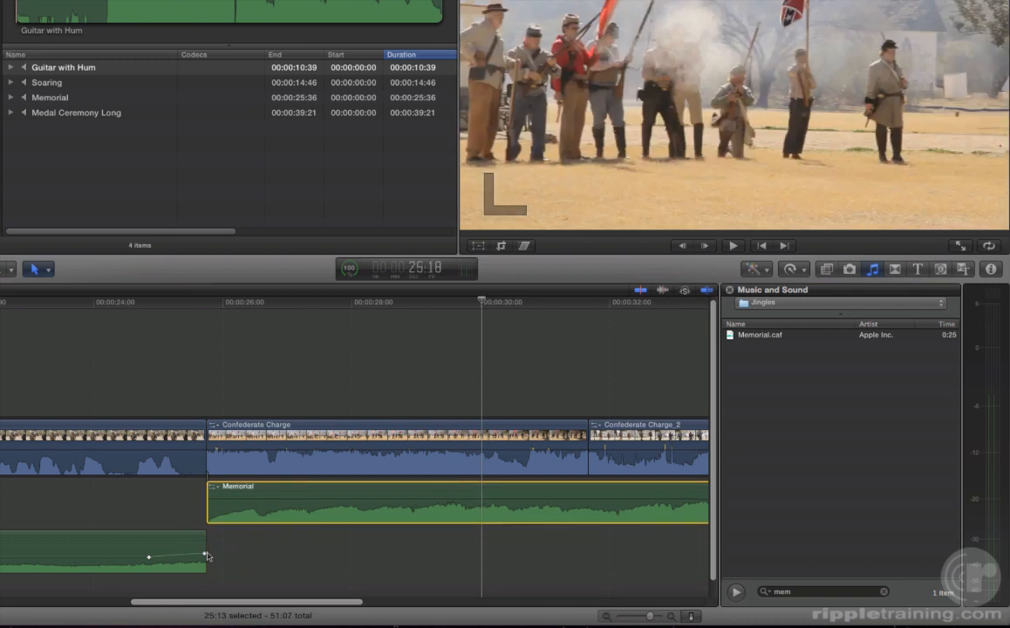
Add two closely spaced volume keyframes near 26:18 in Confederate Charge and lower the second one to -10 dB
{"action": "left_click", "coordinate": [268, 451], "text": "alt"}
{"action": "left_click", "coordinate": [272, 450], "text": "alt"}
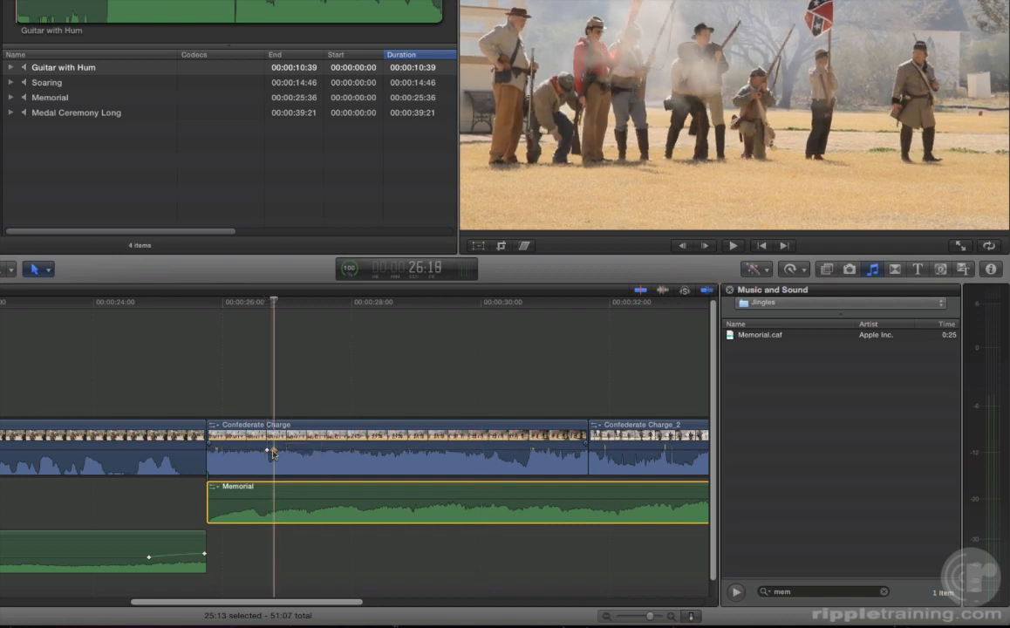
{"action": "left_click_drag", "start_coordinate": [273, 452], "coordinate": [273, 456]}
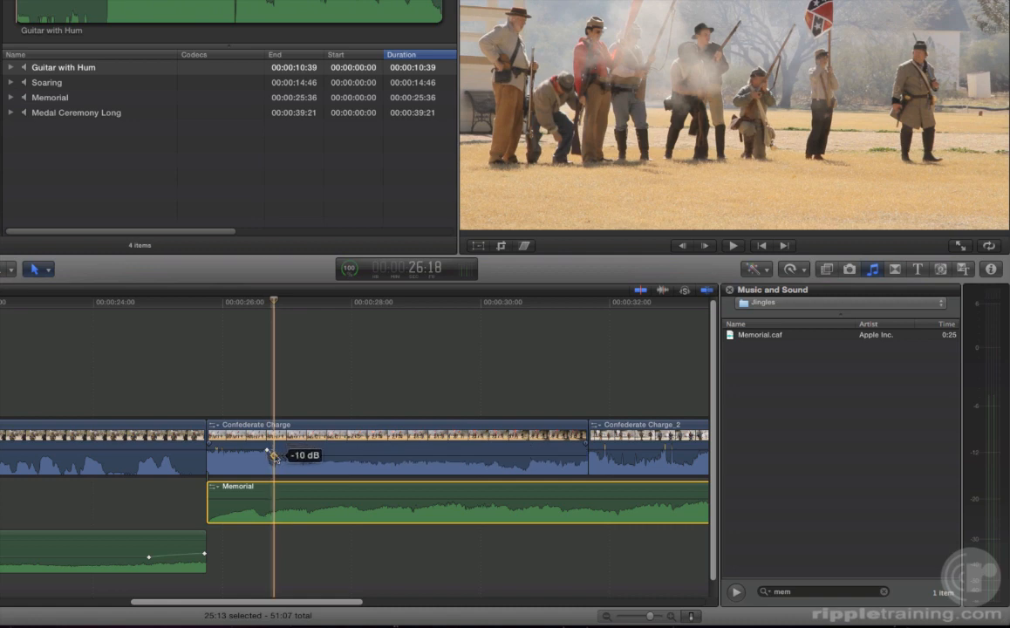
Fade out the end of Medal Ceremony Long over about one second and give Confederate Charge's audio a very short fade-in
{"action": "left_click", "coordinate": [192, 547]}
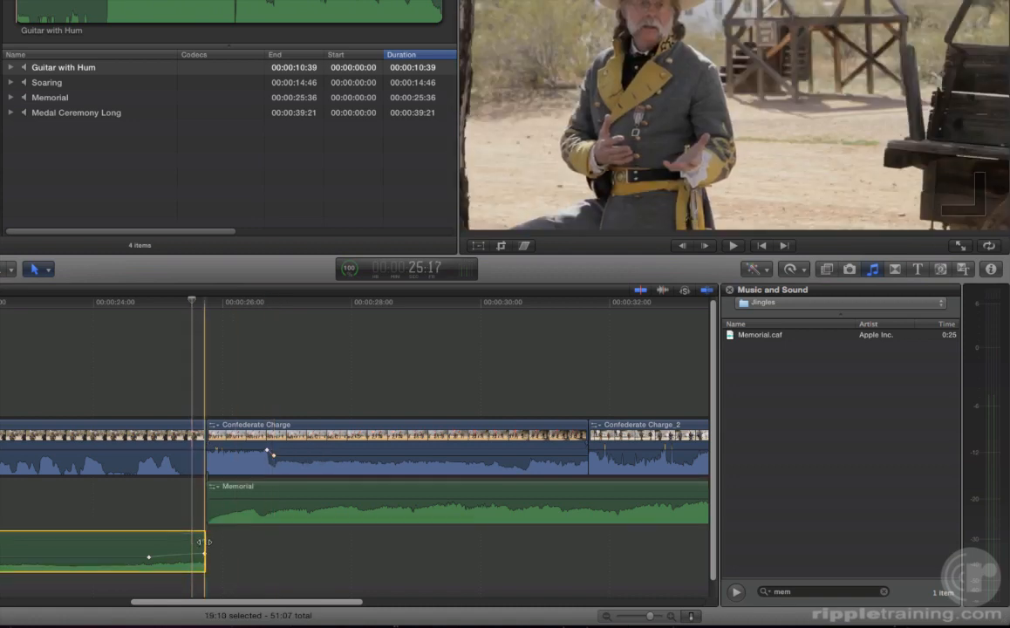
{"action": "left_click_drag", "start_coordinate": [202, 541], "coordinate": [143, 542]}
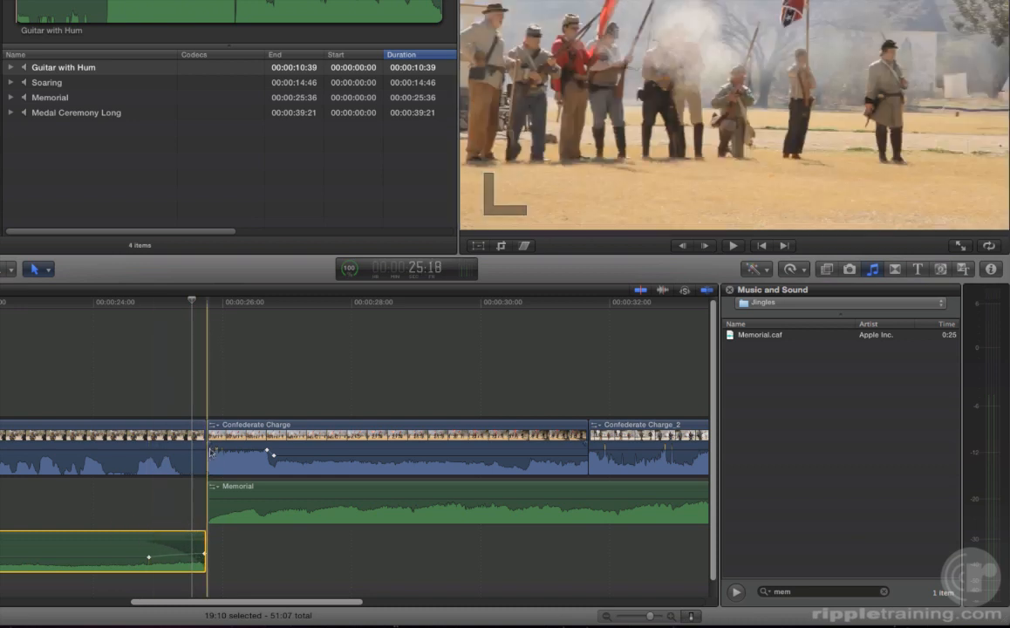
{"action": "left_click_drag", "start_coordinate": [207, 445], "coordinate": [216, 443]}
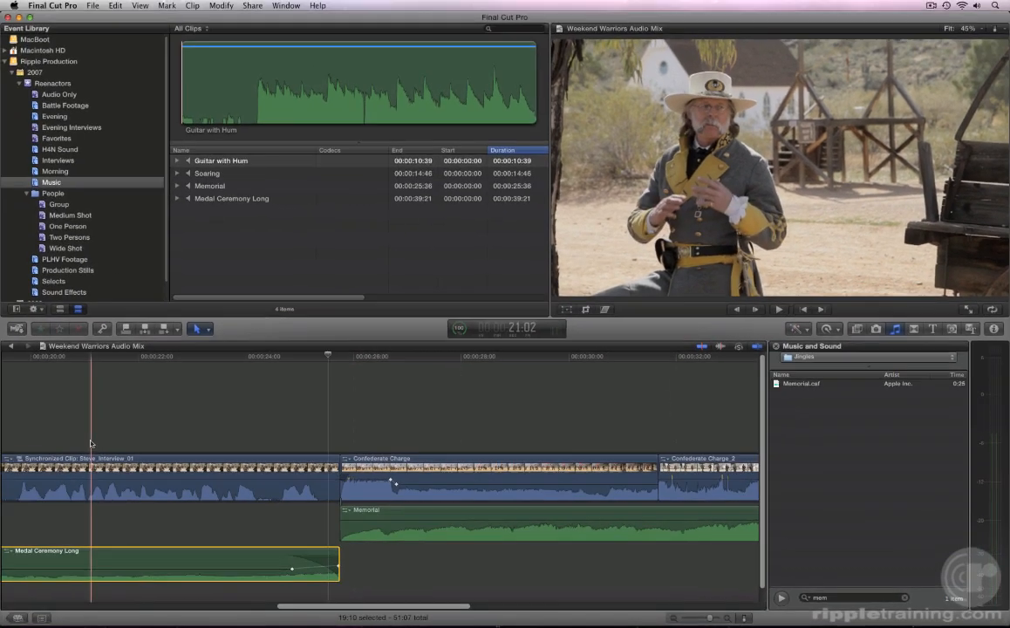
Play back the transition from about 21:02 to review the fades and the Memorial music
{"action": "key", "text": "space"}
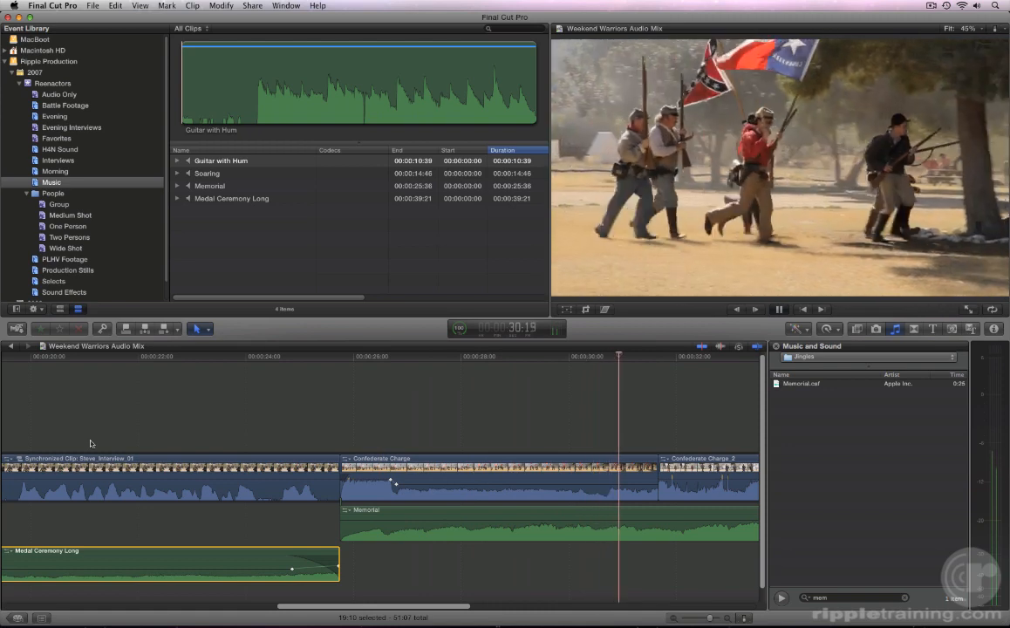
{"action": "key", "text": "space"}
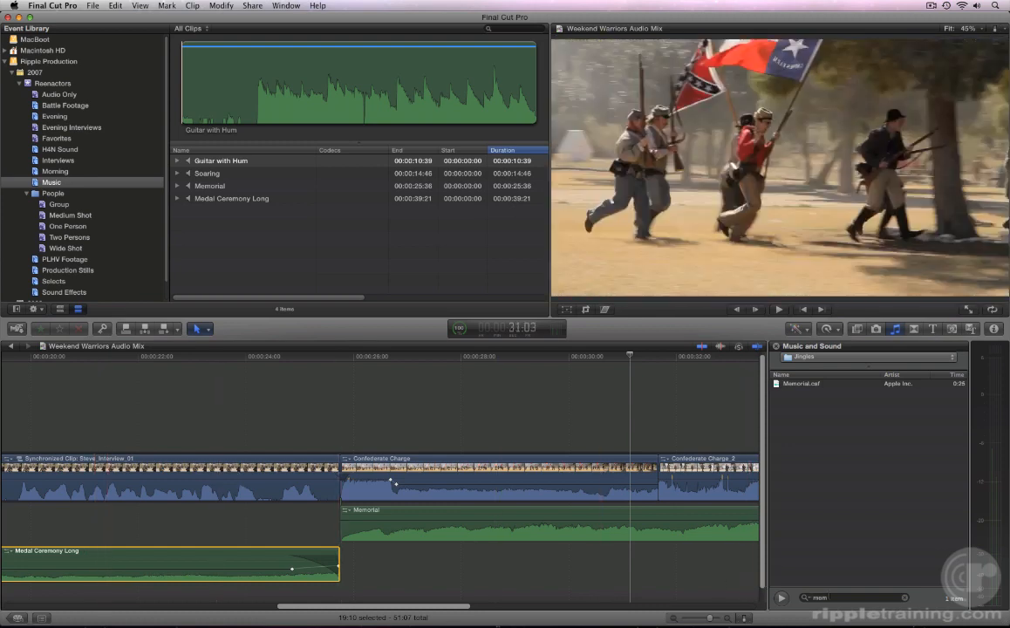
Search the Music and Sound library for "soaring" and apply Soaring.caf to the Memorial clip with Replace and add to Audition
{"action": "left_click", "coordinate": [835, 598]}
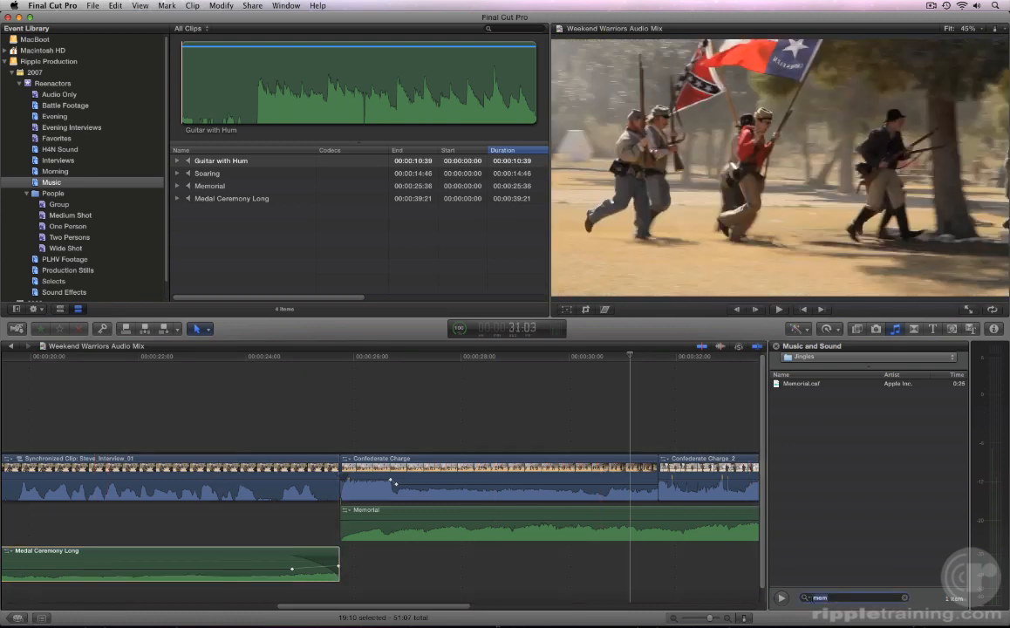
{"action": "type", "text": "soaring"}
{"action": "left_click", "coordinate": [779, 387]}
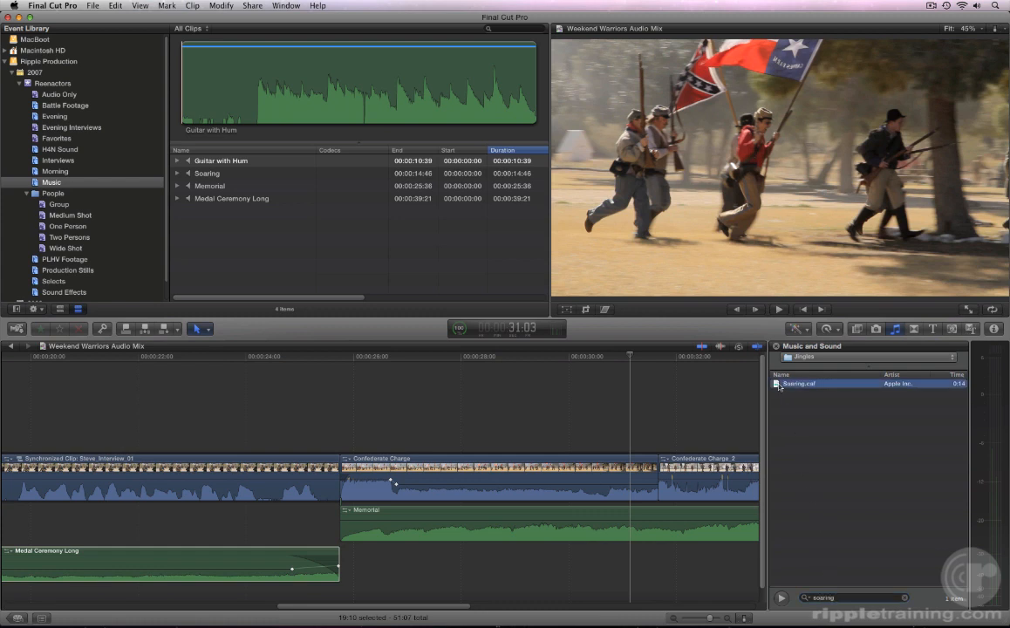
{"action": "left_click_drag", "start_coordinate": [779, 386], "coordinate": [513, 523]}
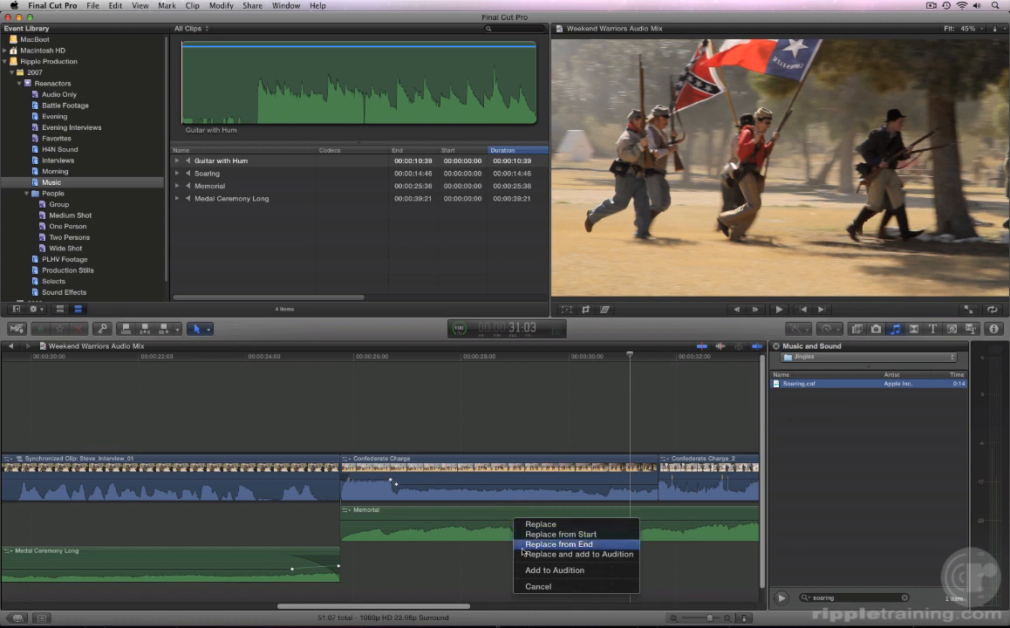
{"action": "left_click", "coordinate": [523, 554]}
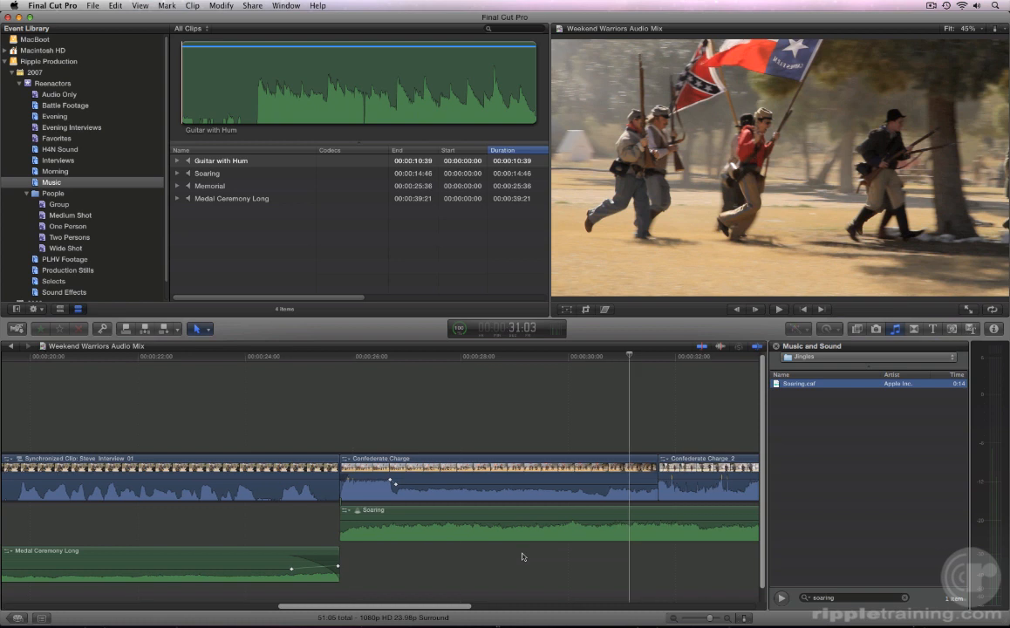
Play back the transition from 23:06 to hear the Soaring track under Confederate Charge
{"action": "scroll", "coordinate": [522, 556], "scroll_direction": "right", "scroll_amount": 3}
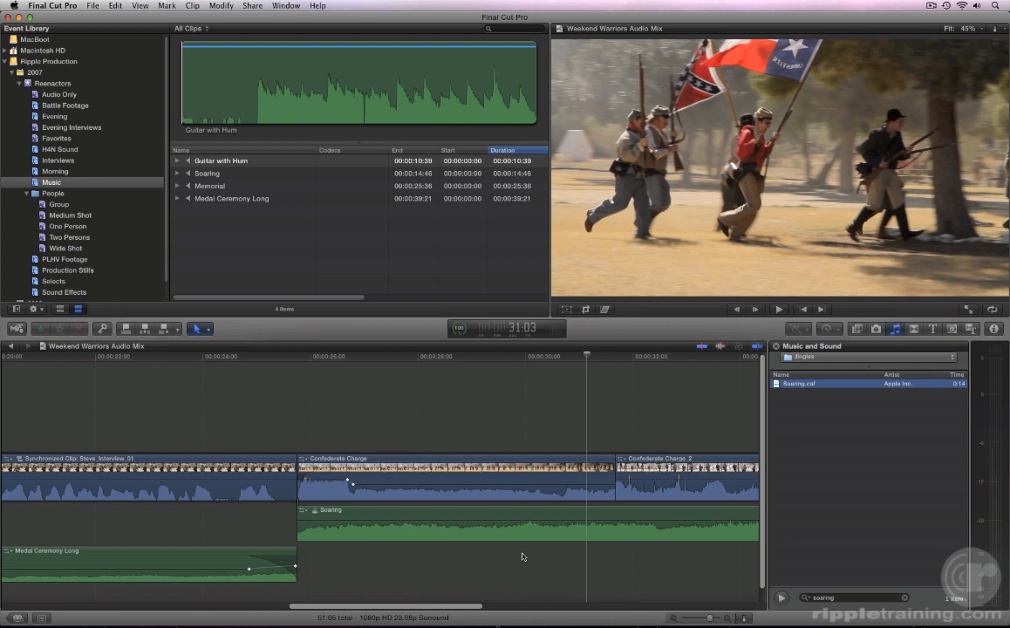
{"action": "left_click", "coordinate": [164, 433]}
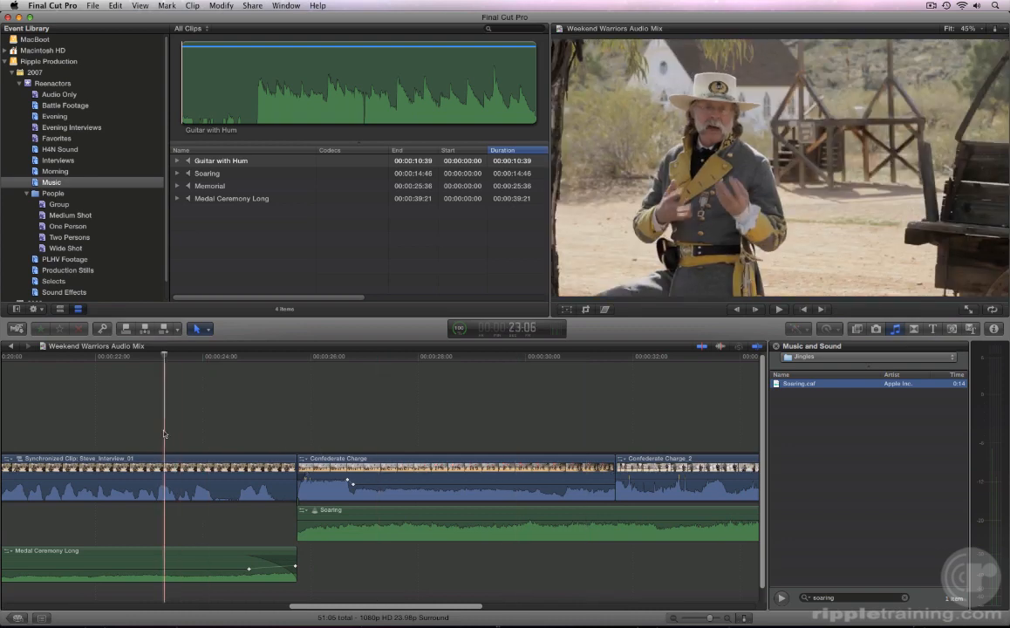
{"action": "key", "text": "space"}
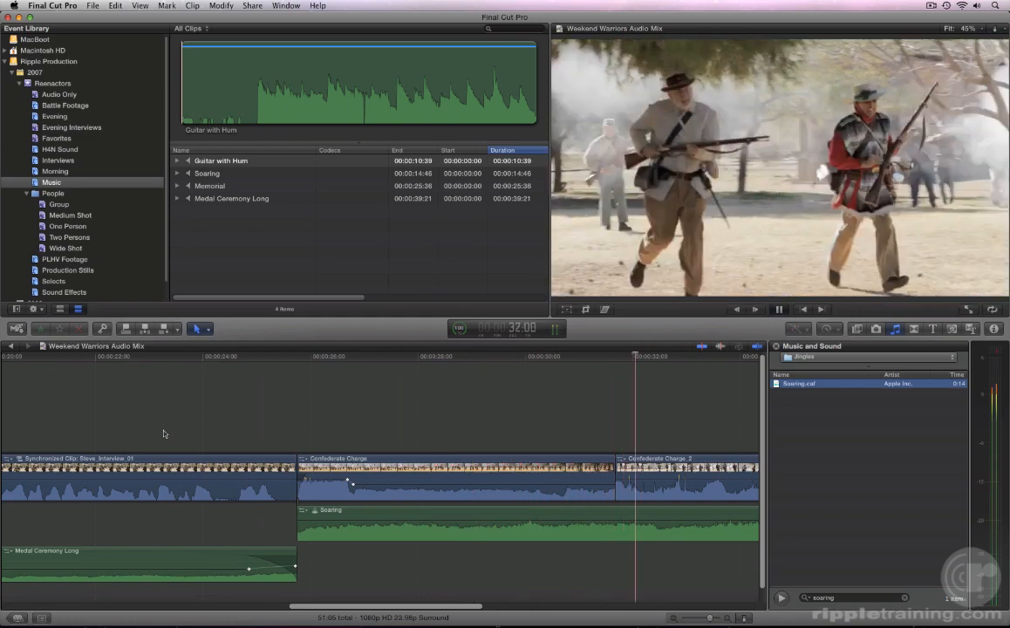
{"action": "key", "text": "space"}
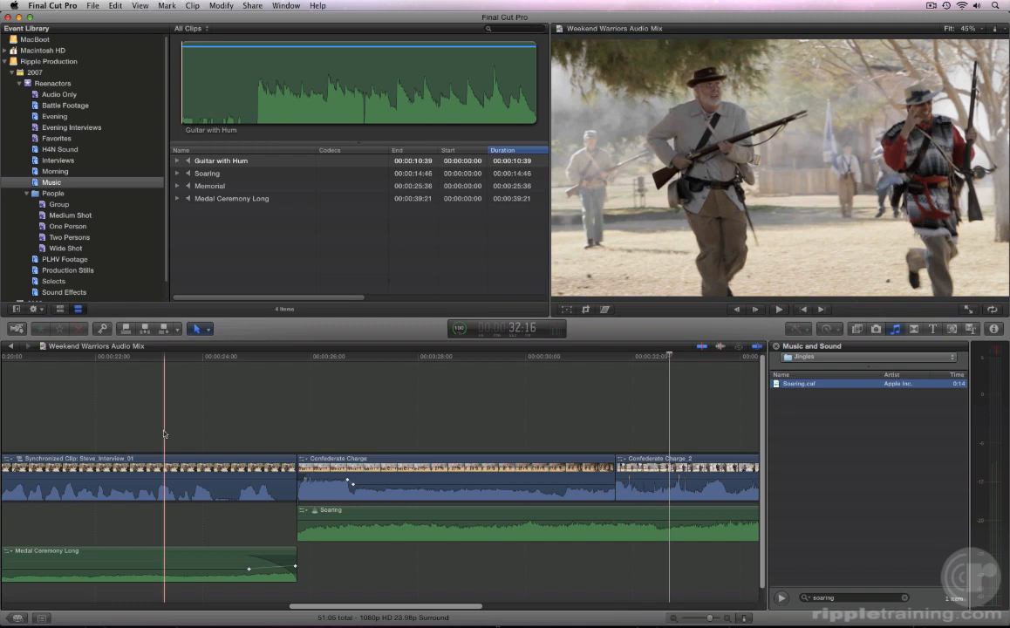
Switch the music audition's pick from Soaring to Memorial and confirm it in the Audition window
{"action": "left_click", "coordinate": [341, 518]}
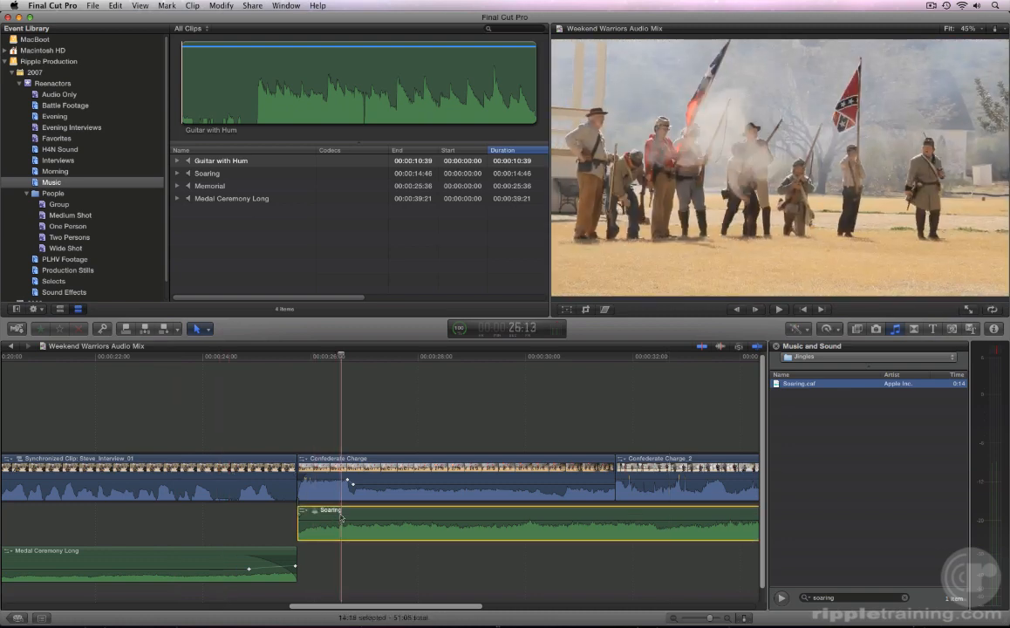
{"action": "key", "text": "ctrl+Right"}
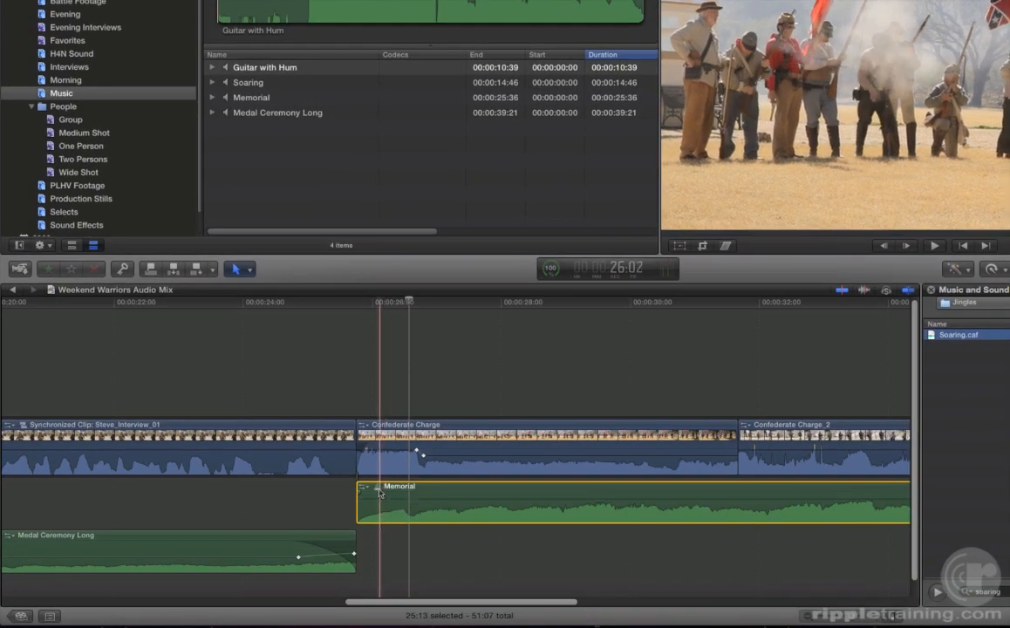
{"action": "left_click", "coordinate": [380, 493]}
{"action": "key", "text": "y"}
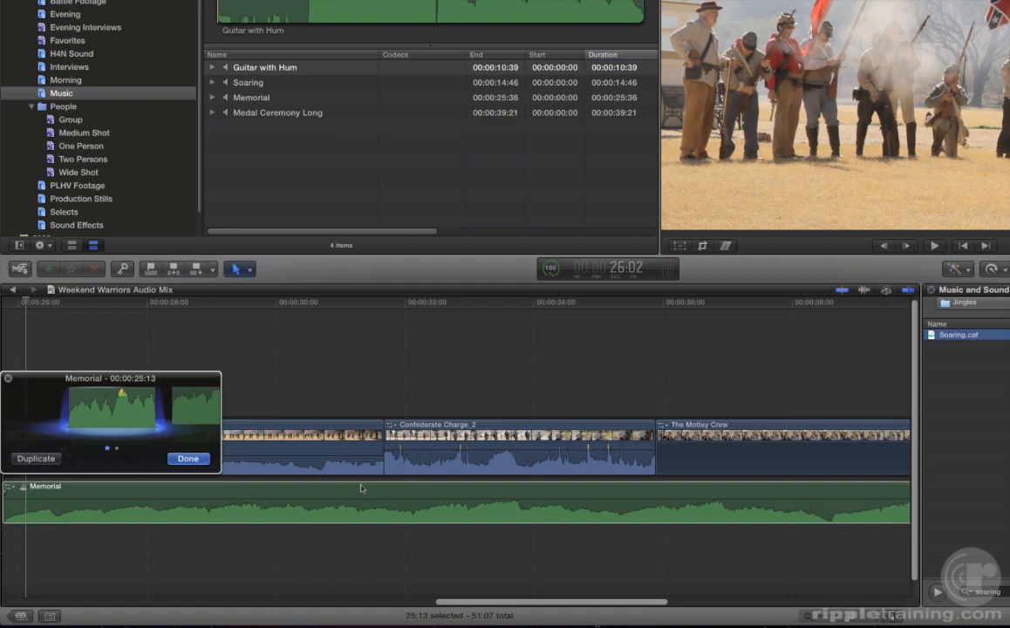
{"action": "left_click", "coordinate": [196, 458]}
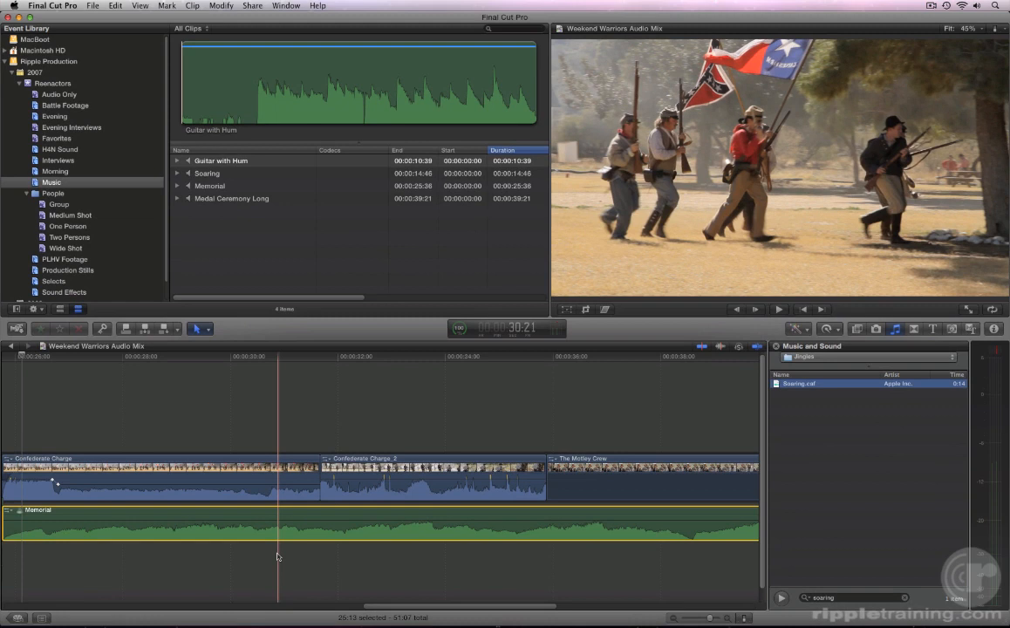
{"action": "key", "text": "shift+z"}
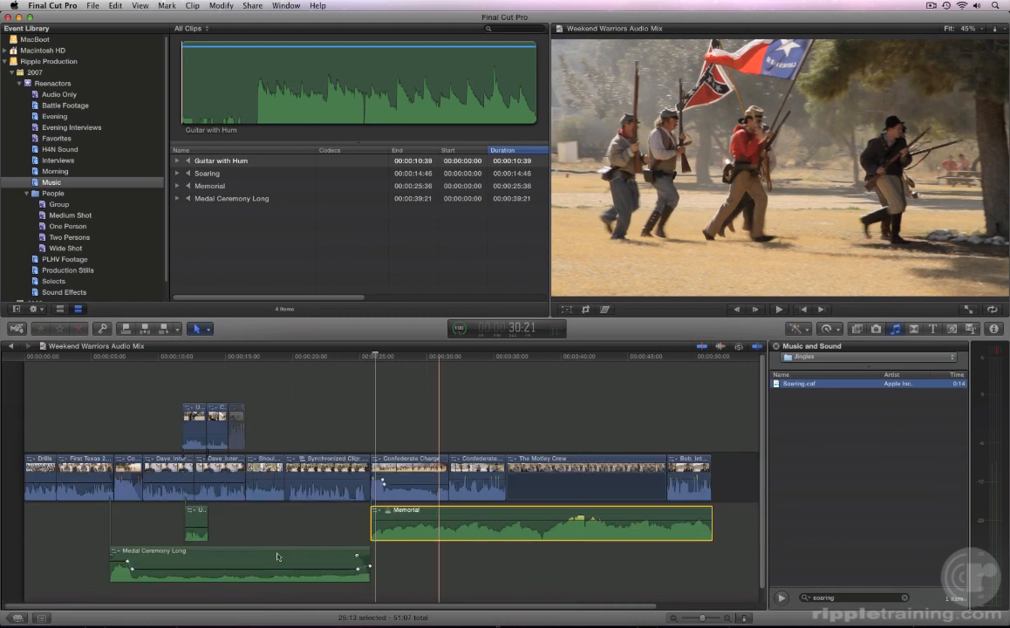